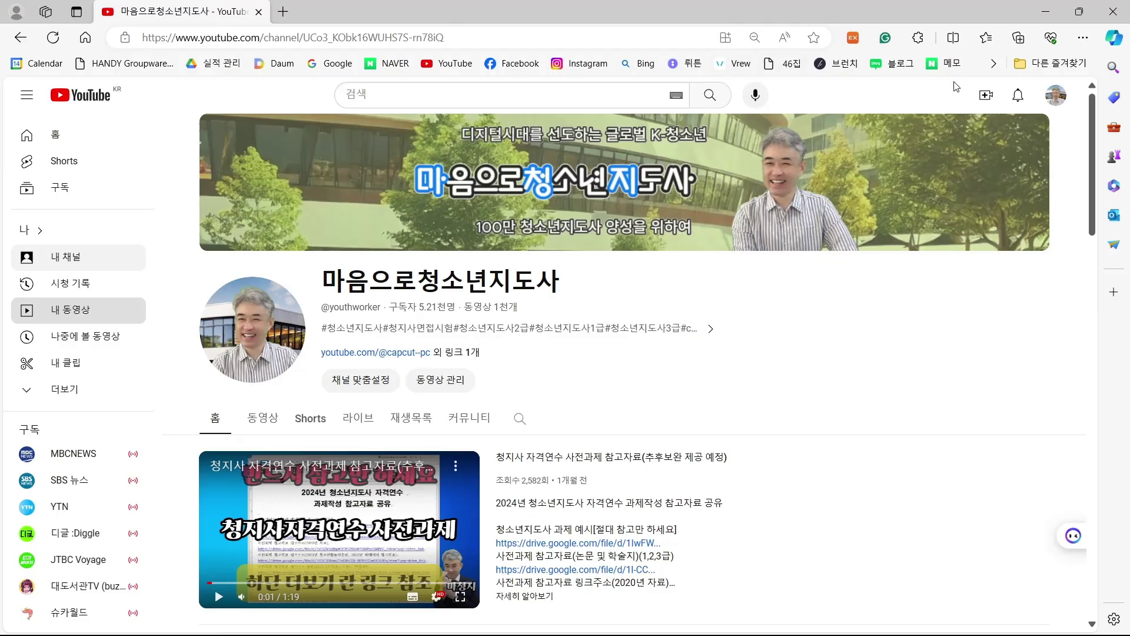
# Start a new video upload and choose the file "유튜브는 선택이아니라 필수입니다1".
pyautogui.click(983, 98)
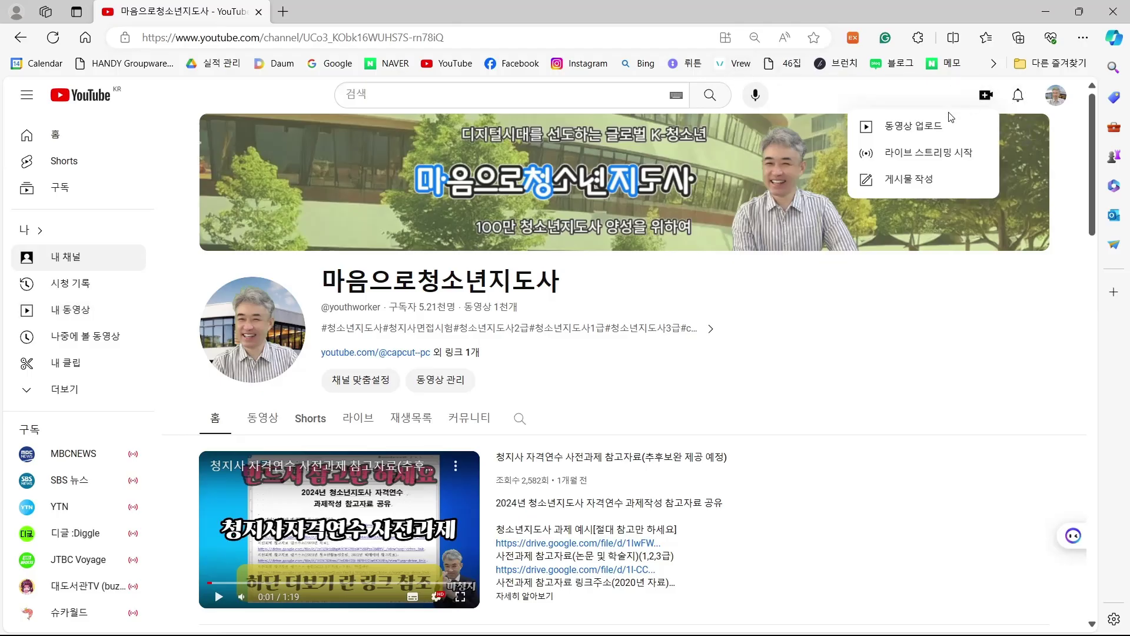
pyautogui.click(916, 125)
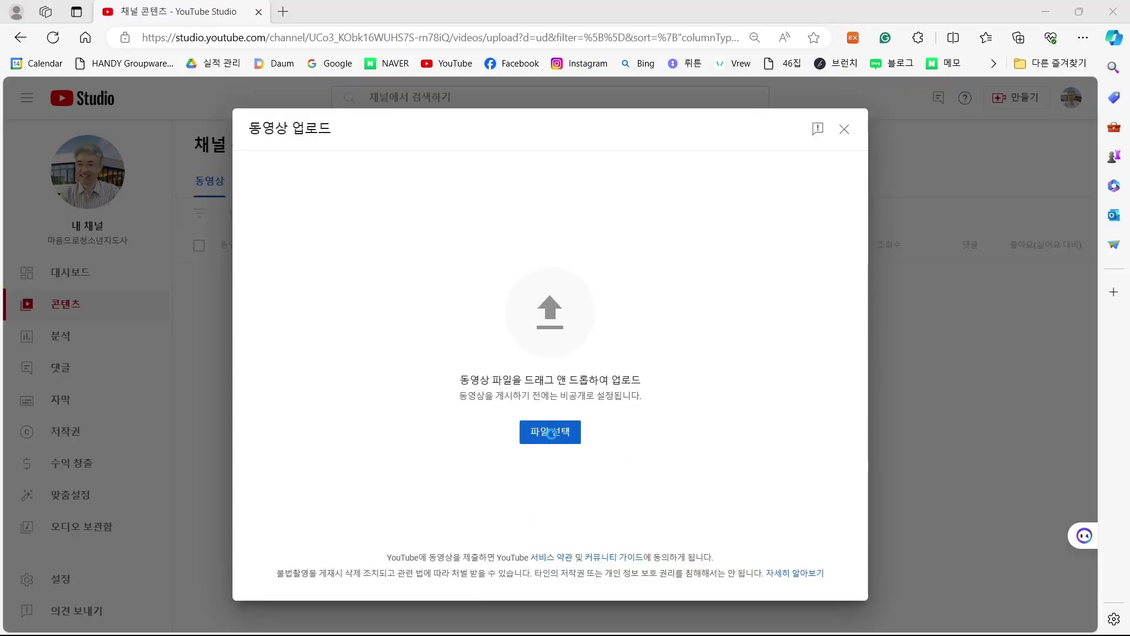
pyautogui.click(550, 430)
pyautogui.click(326, 147)
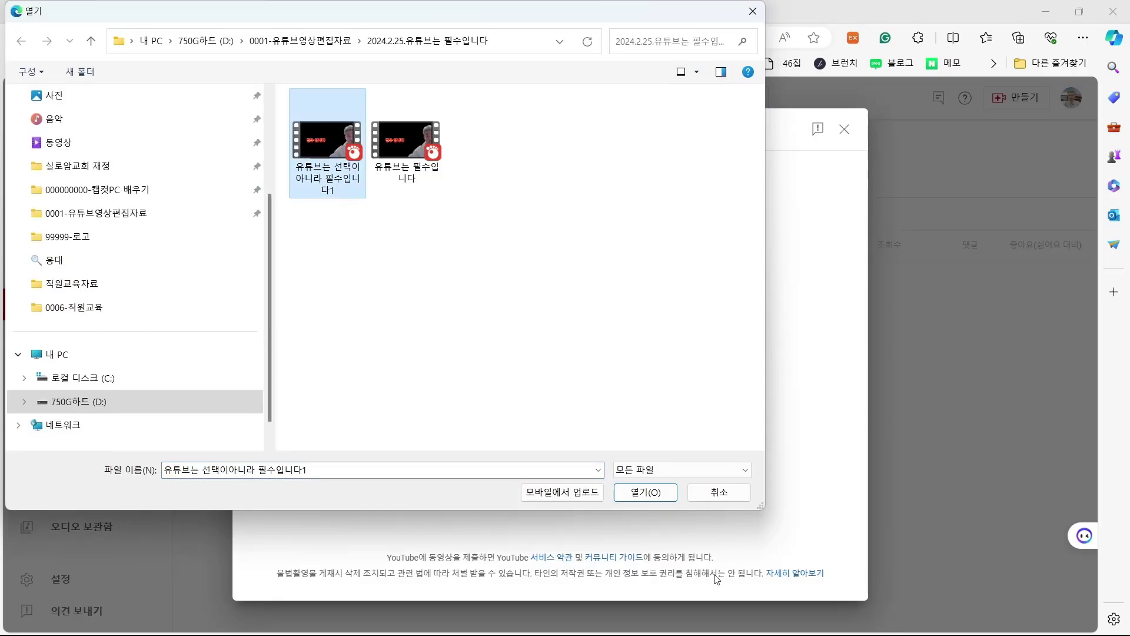
pyautogui.click(644, 492)
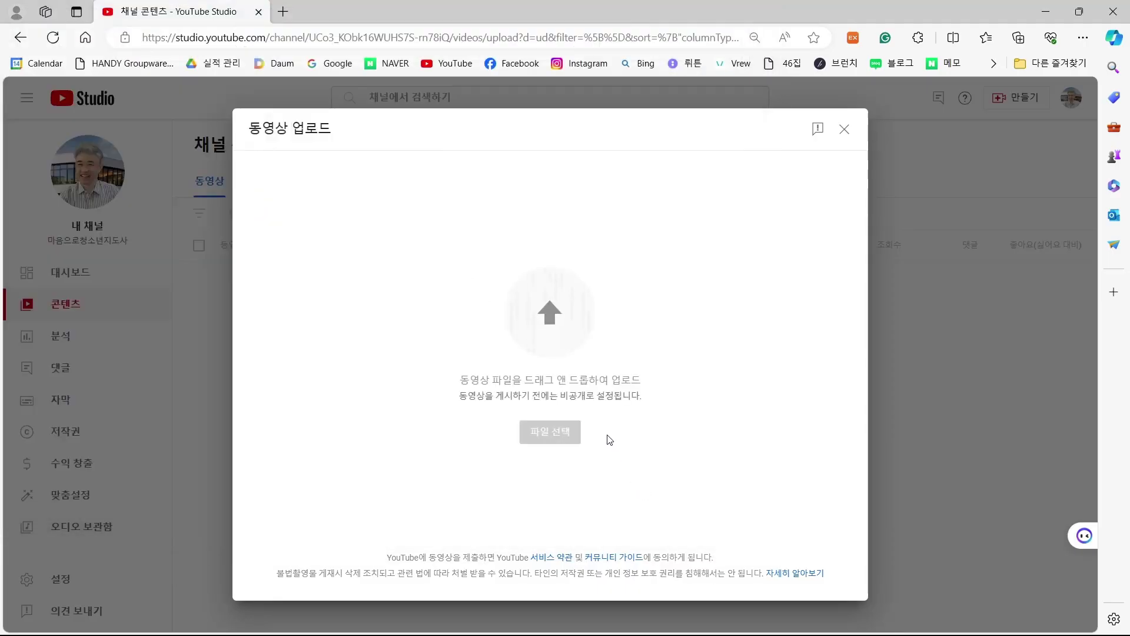
# Enter "유튜브는 선택이아니라 필수입니다" as title and description and add the video to the playlist "[초보유튜버]궁금증+필수시청".
pyautogui.moveTo(445, 270); pyautogui.dragTo(273, 267)
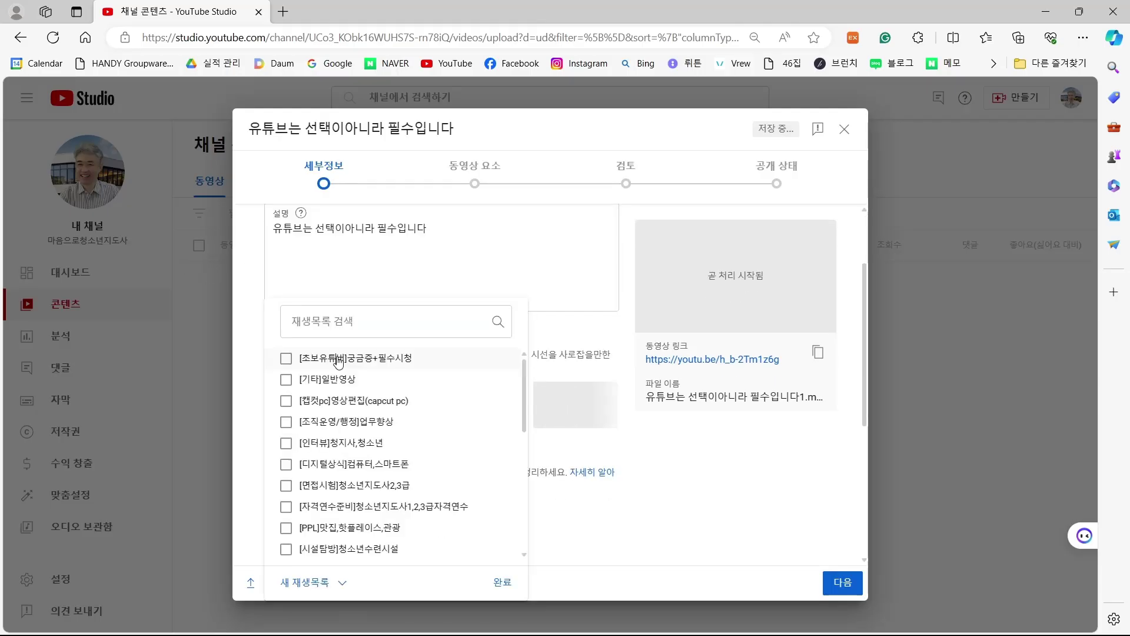
pyautogui.click(338, 360)
pyautogui.scroll(-1, 487, 449)
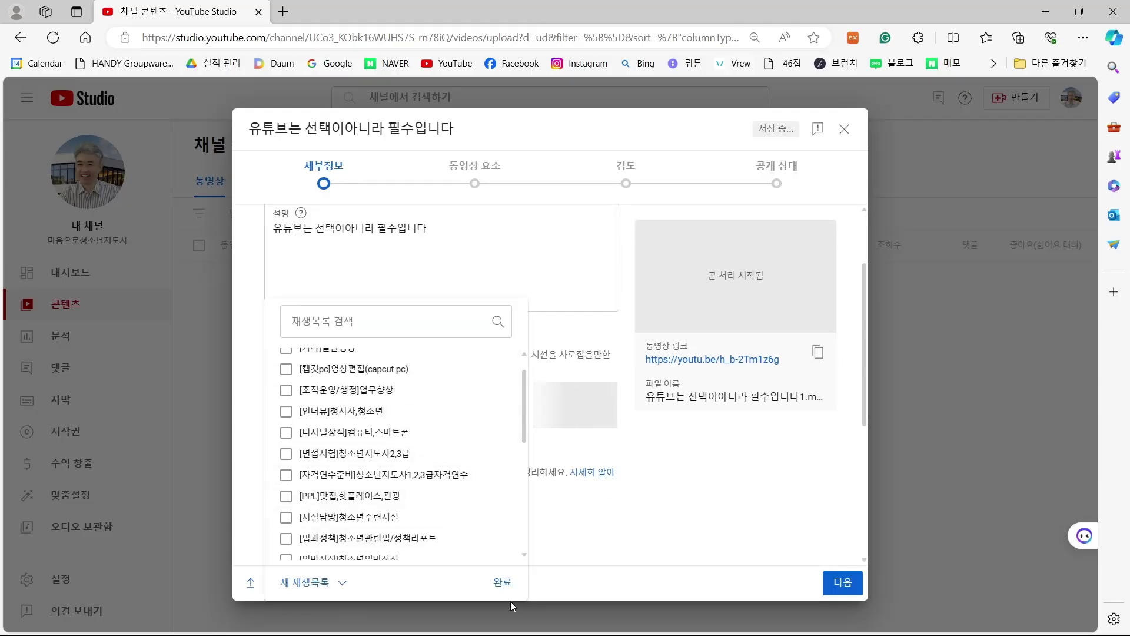
pyautogui.click(502, 582)
pyautogui.scroll(-5, 659, 527)
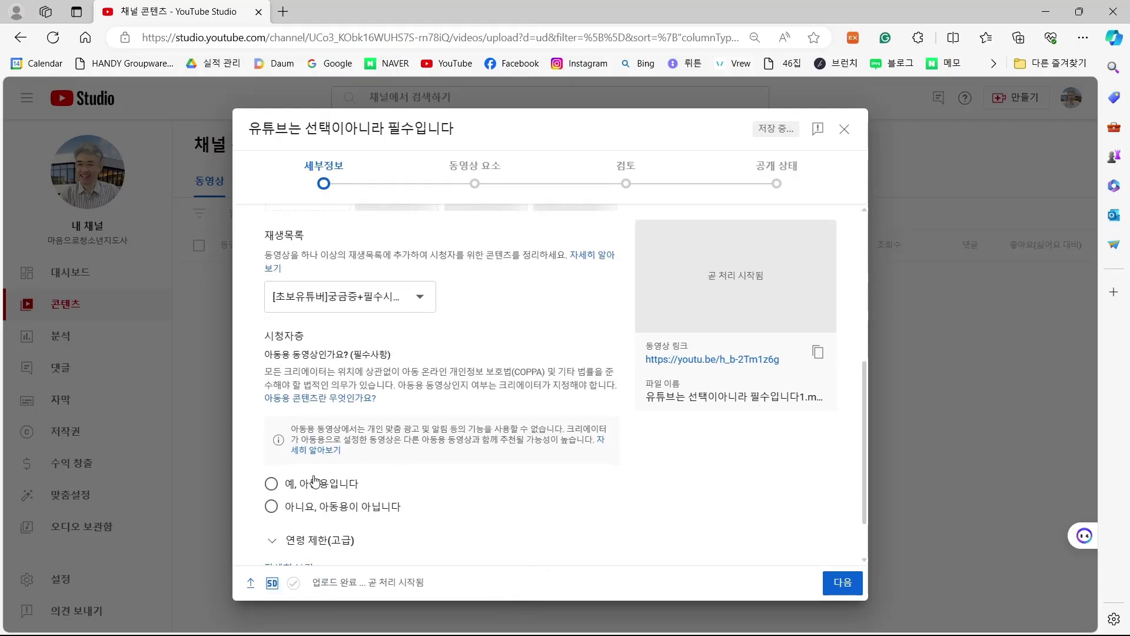
# Proceed through video elements and checks without additions, then publish the video with visibility set to public (공개).
pyautogui.click(843, 583)
pyautogui.click(843, 583)
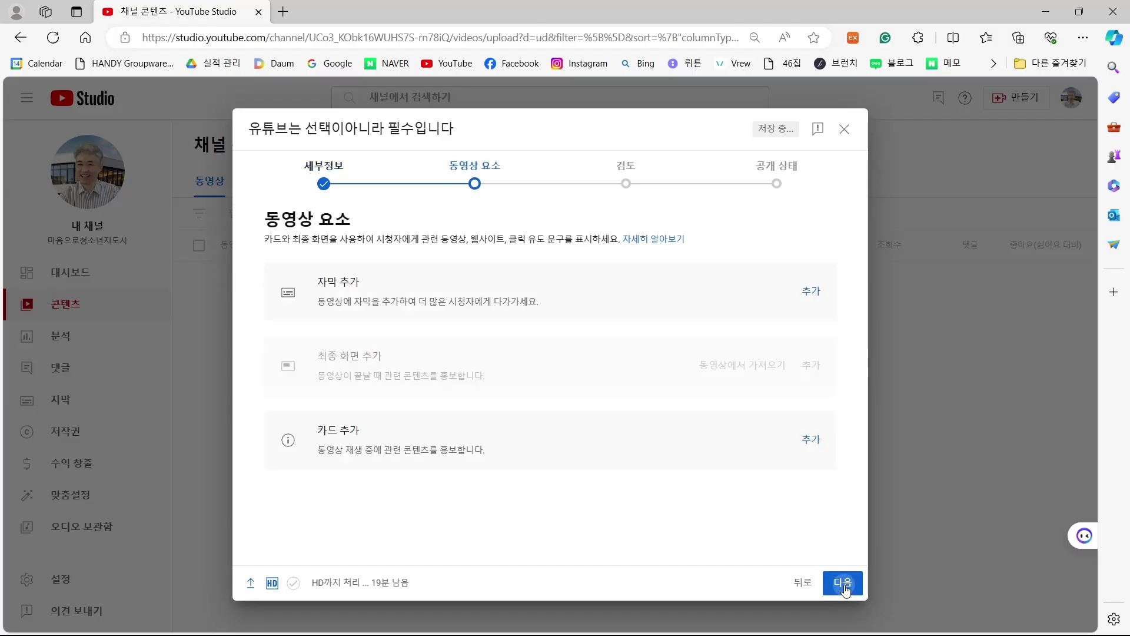
pyautogui.click(844, 583)
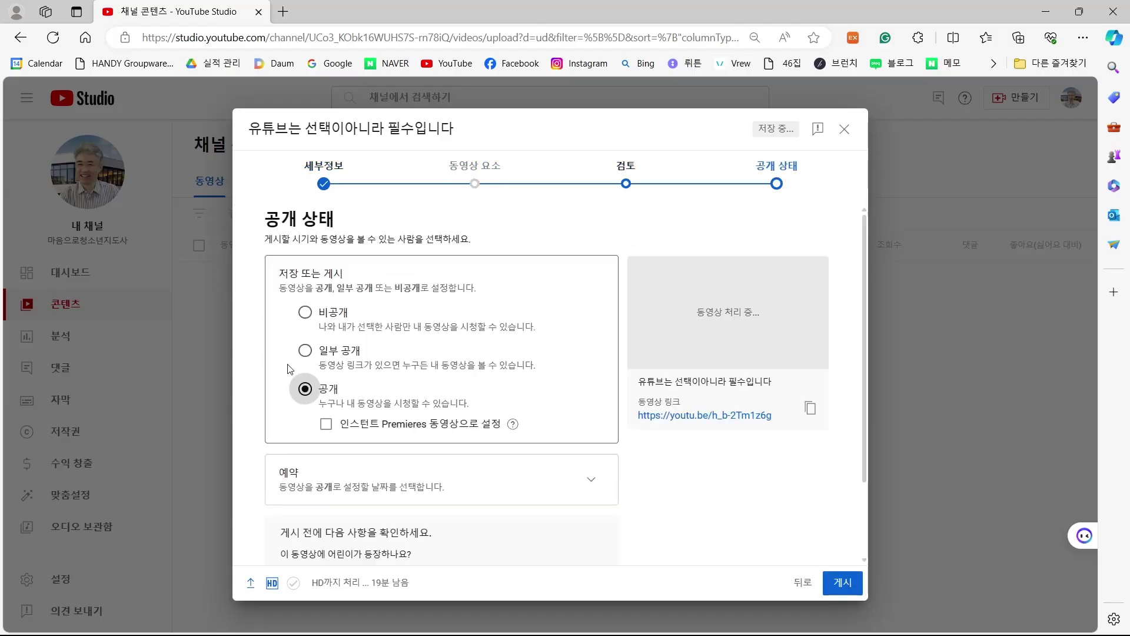
pyautogui.scroll(-2, 677, 512)
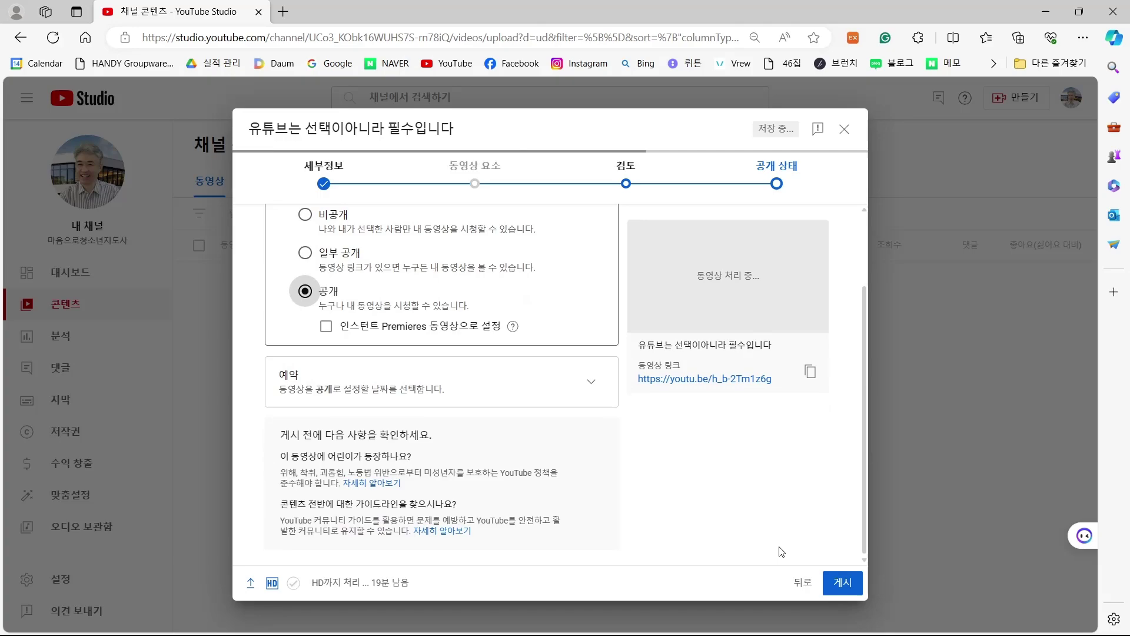
pyautogui.click(832, 583)
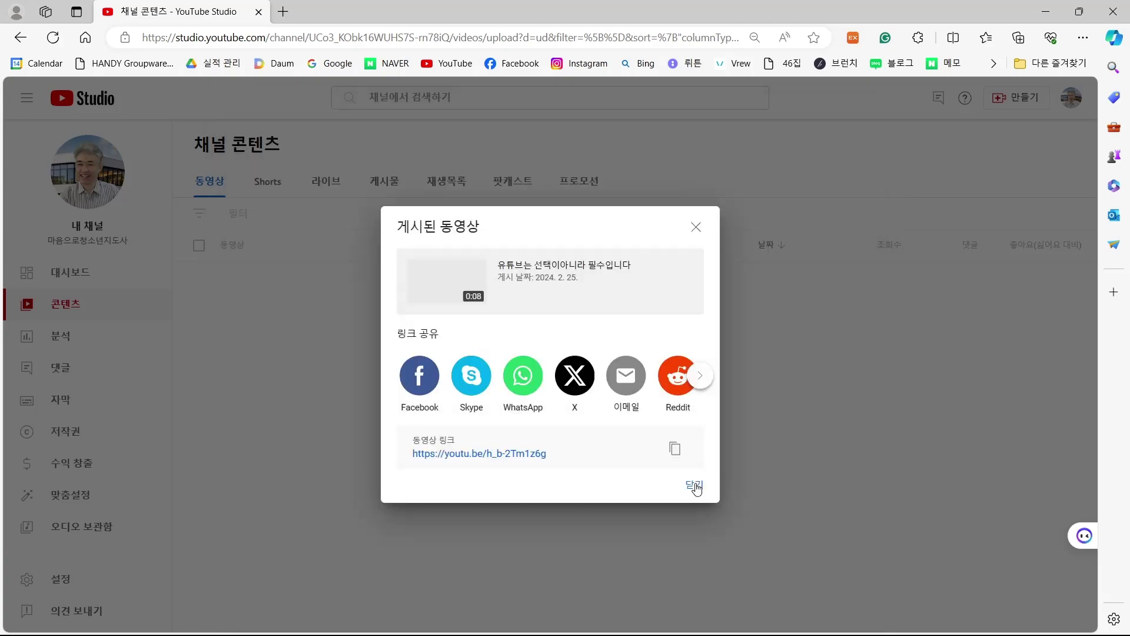
pyautogui.click(695, 486)
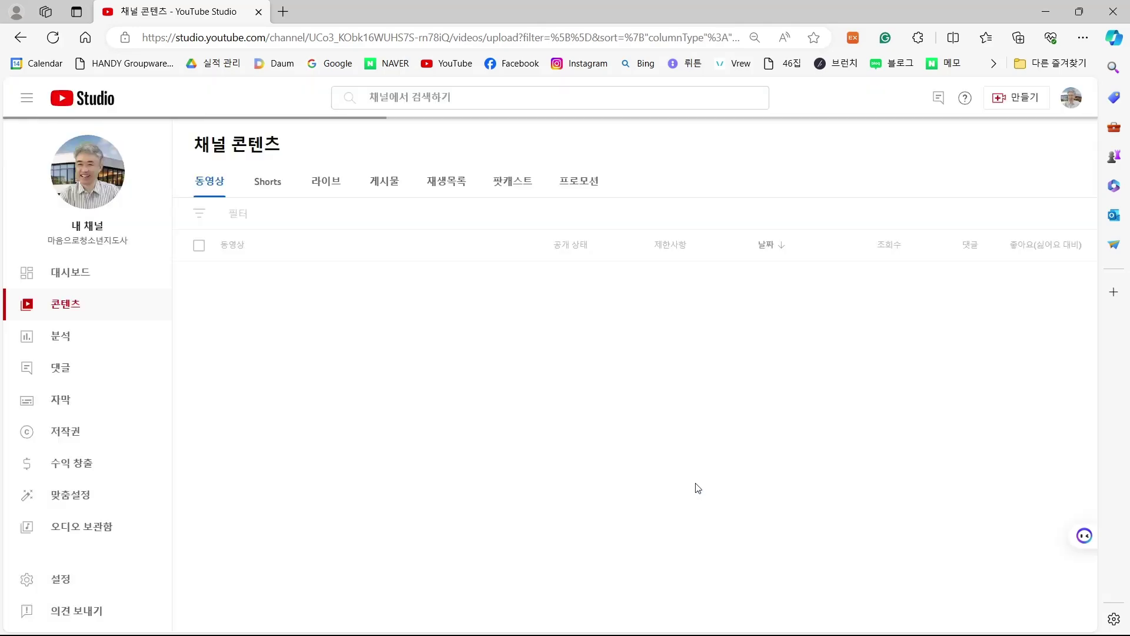
# Find the newly published video in the channel content and open its subtitles (자막) page.
pyautogui.scroll(-10, 696, 488)
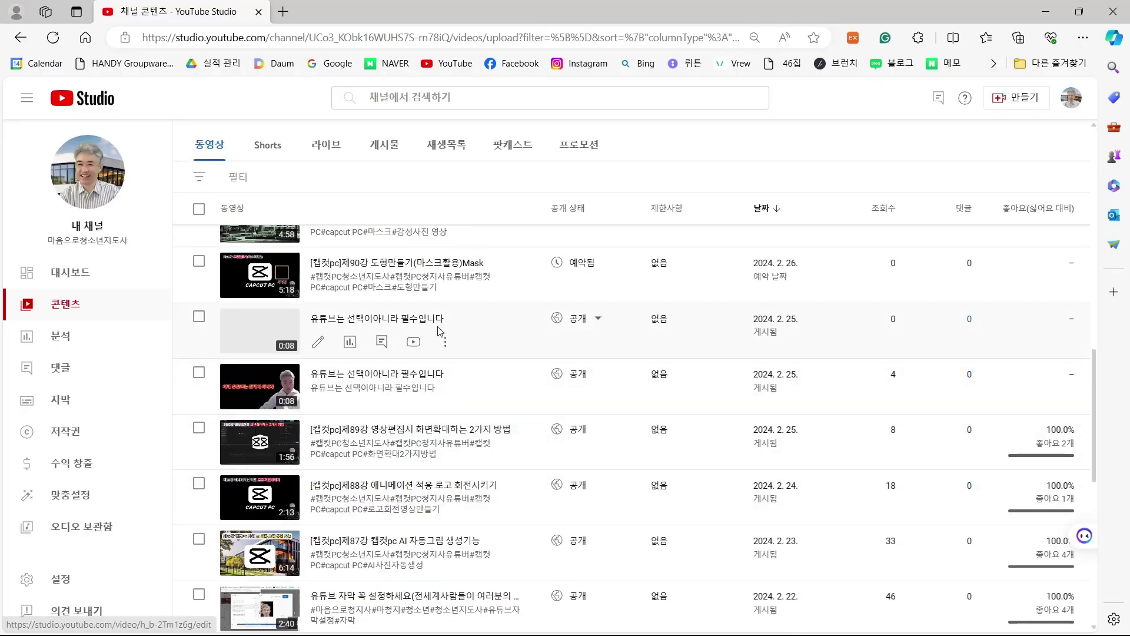
pyautogui.click(319, 343)
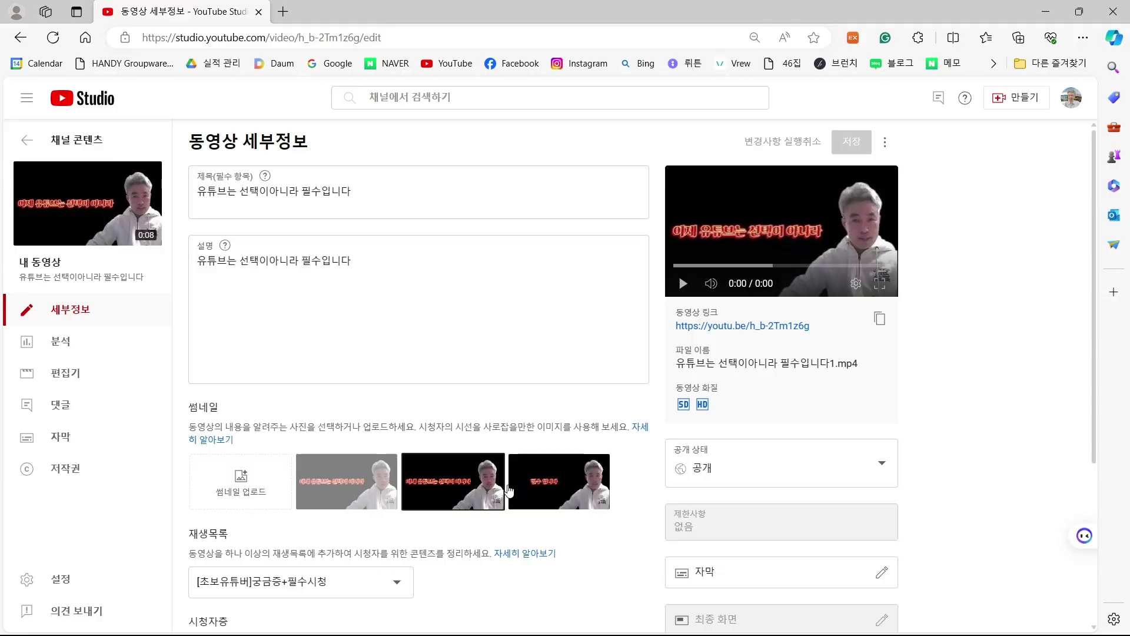
pyautogui.moveTo(89, 196)
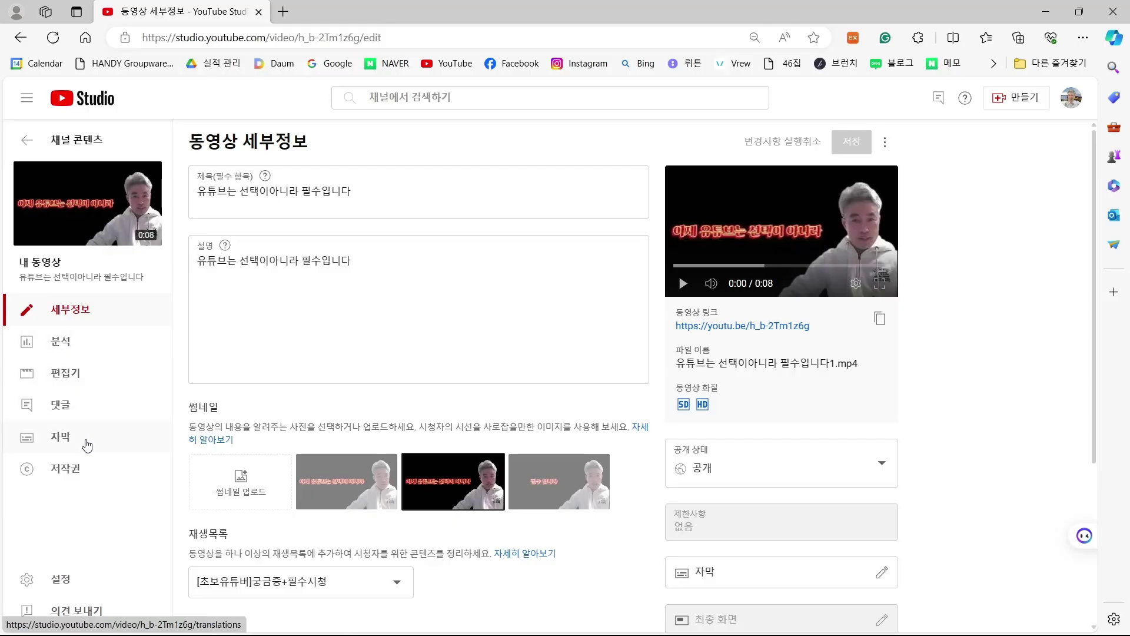
pyautogui.click(69, 447)
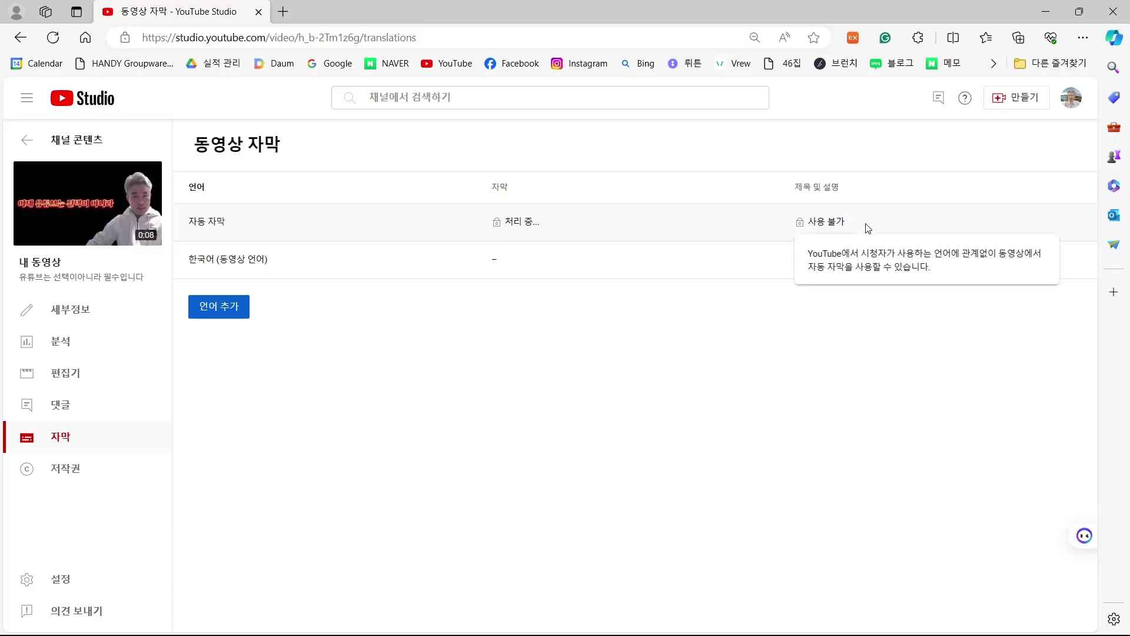
# Duplicate the automatic Korean captions for editing and publish them as the video's Korean subtitles.
pyautogui.moveTo(497, 229)
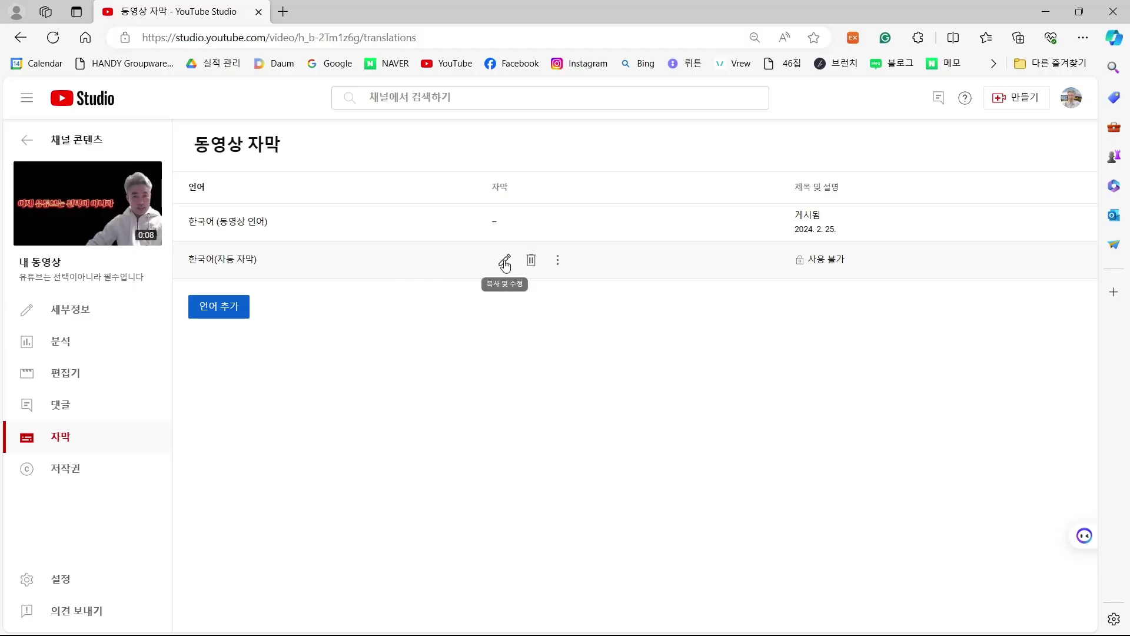
pyautogui.click(506, 262)
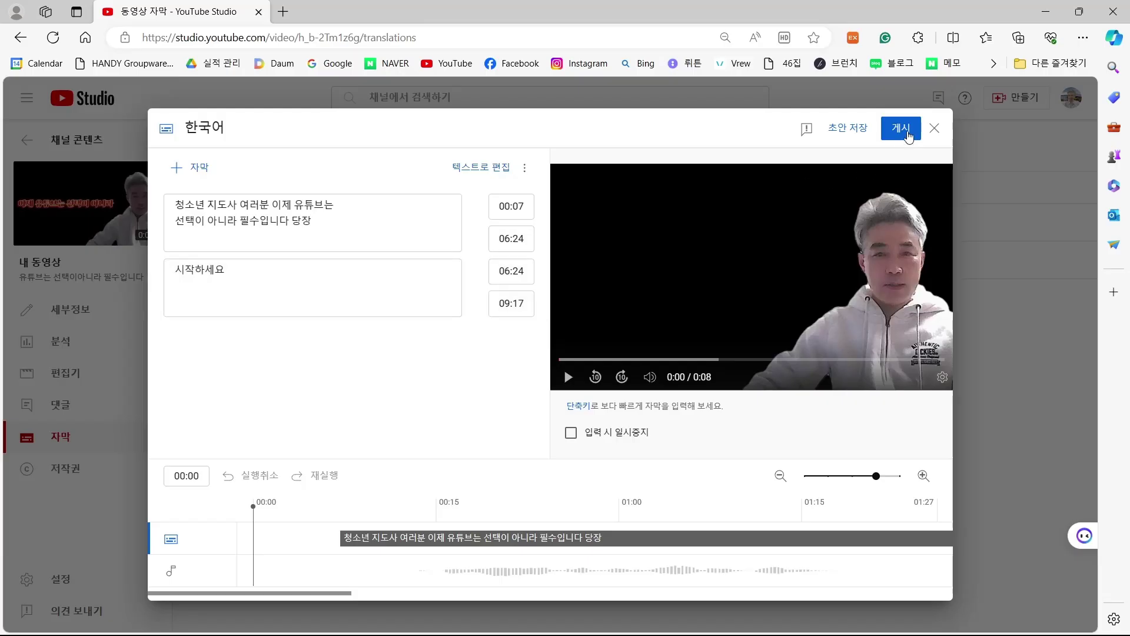
pyautogui.click(907, 134)
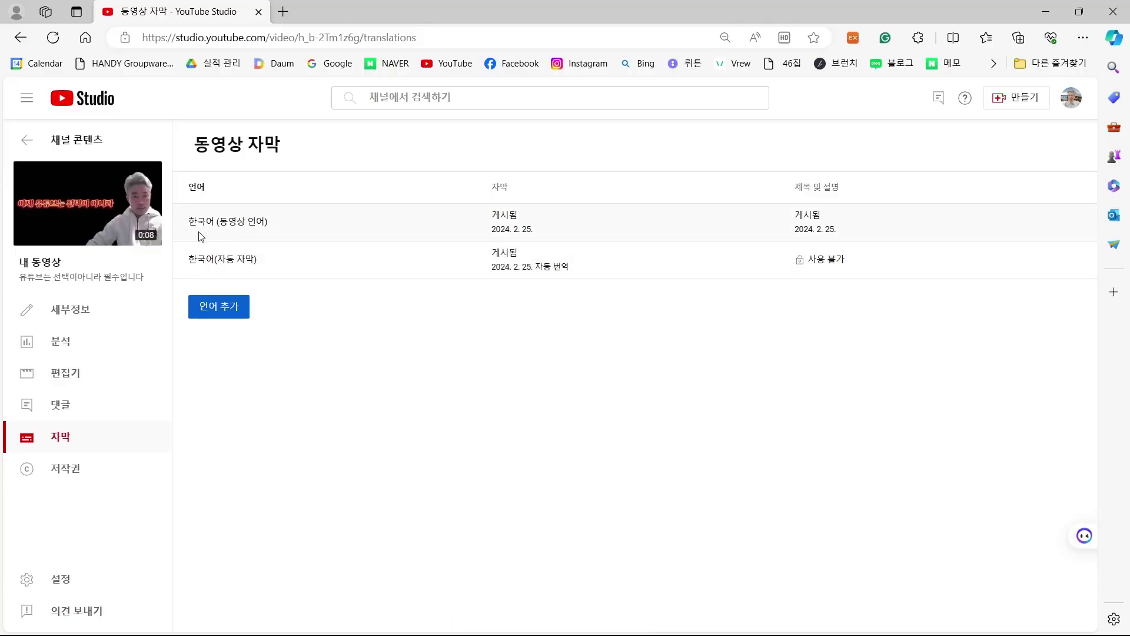
# Add English (영어) as a subtitle language and publish its subtitles generated by automatic translation (자동 번역).
pyautogui.moveTo(528, 238)
pyautogui.click(211, 315)
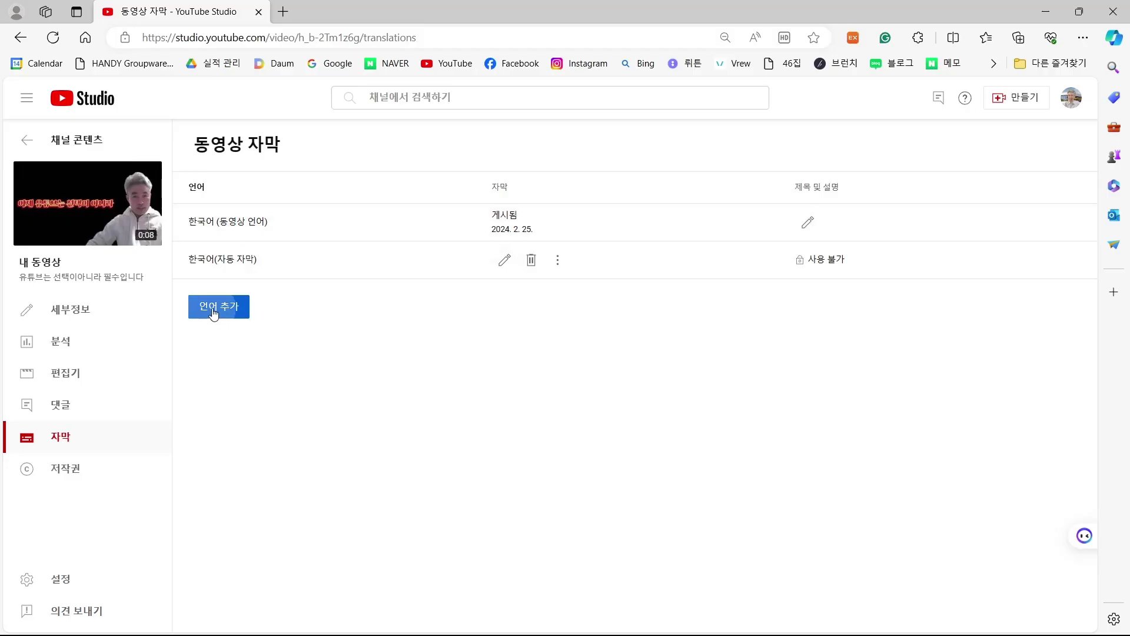
pyautogui.scroll(-5, 390, 359)
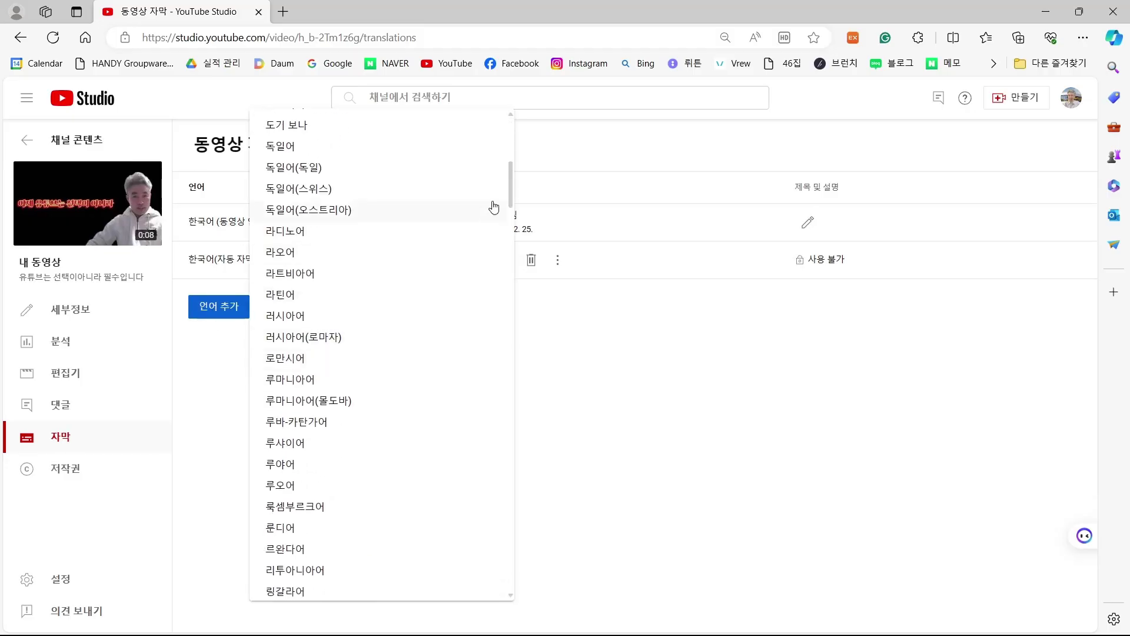
pyautogui.moveTo(510, 184); pyautogui.dragTo(522, 321)
pyautogui.click(293, 471)
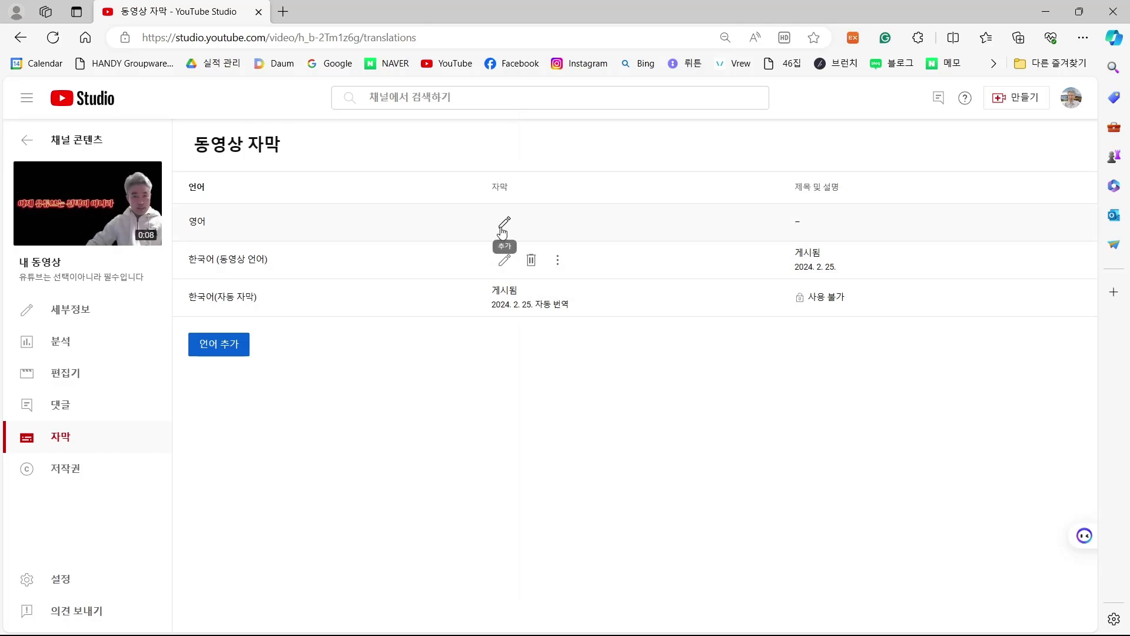
pyautogui.click(504, 224)
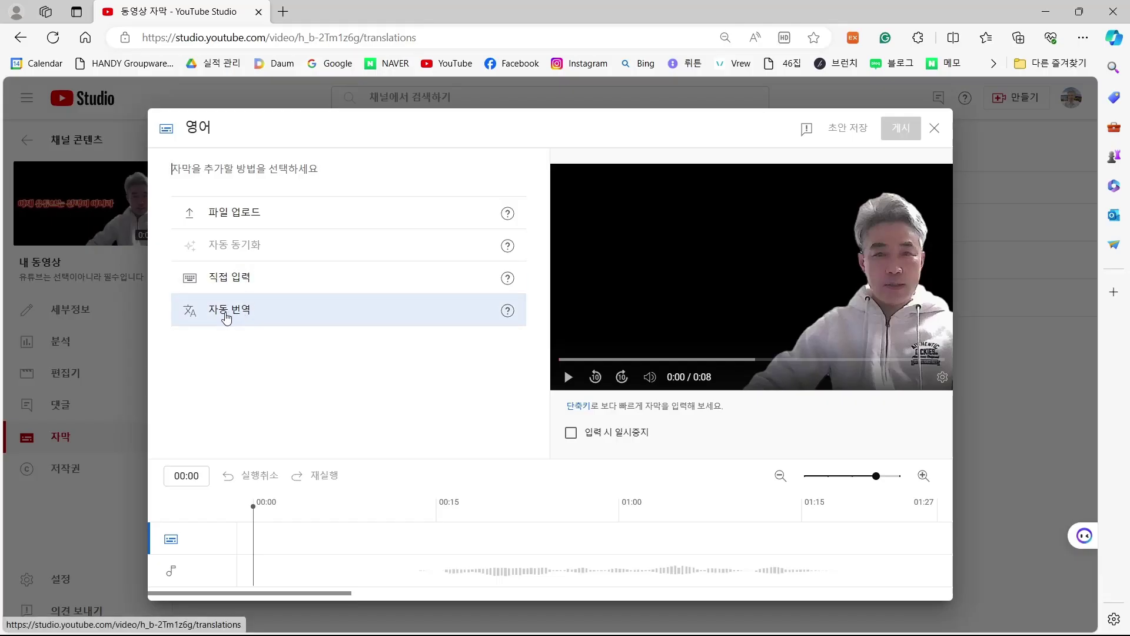
pyautogui.click(227, 315)
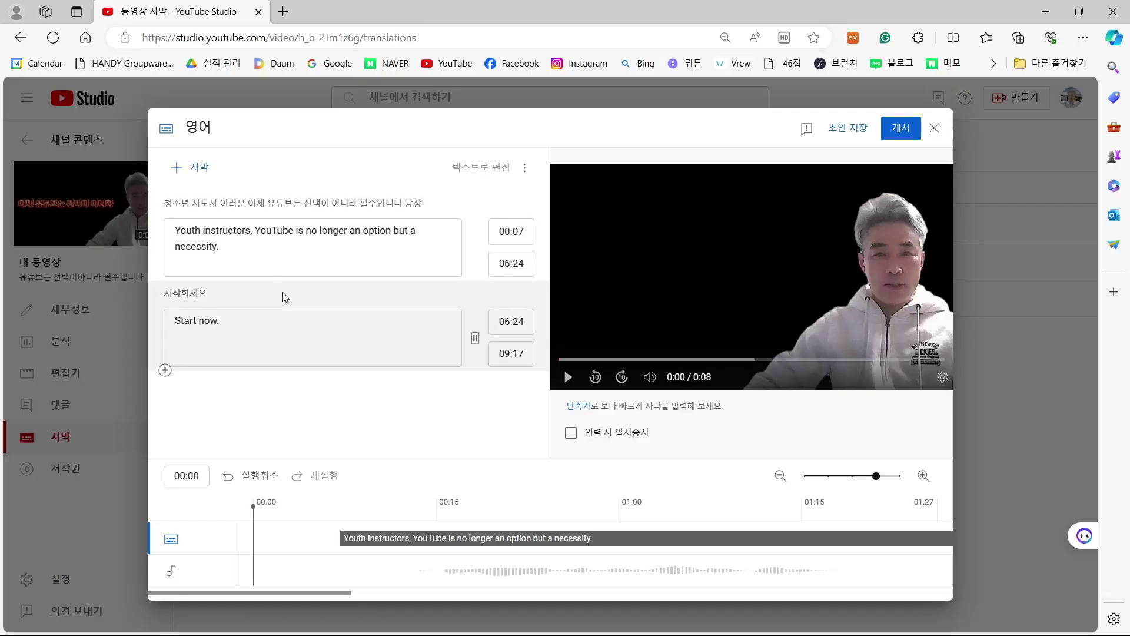
pyautogui.click(901, 131)
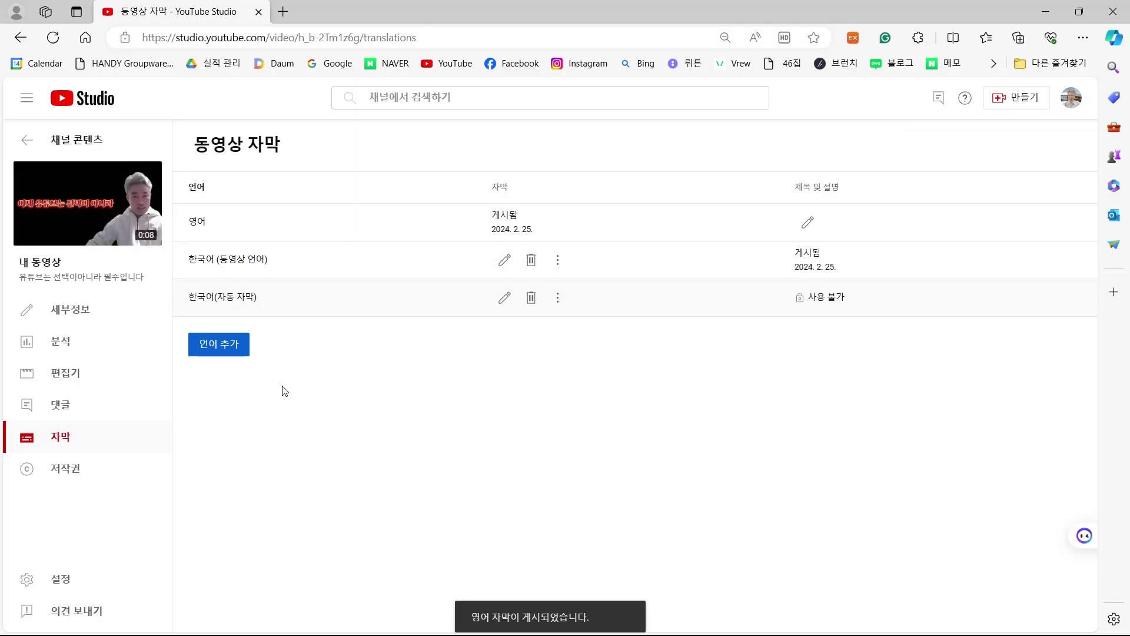
# Add French (프랑스어) as a subtitle language and publish its subtitles generated by automatic translation (자동 번역).
pyautogui.click(225, 349)
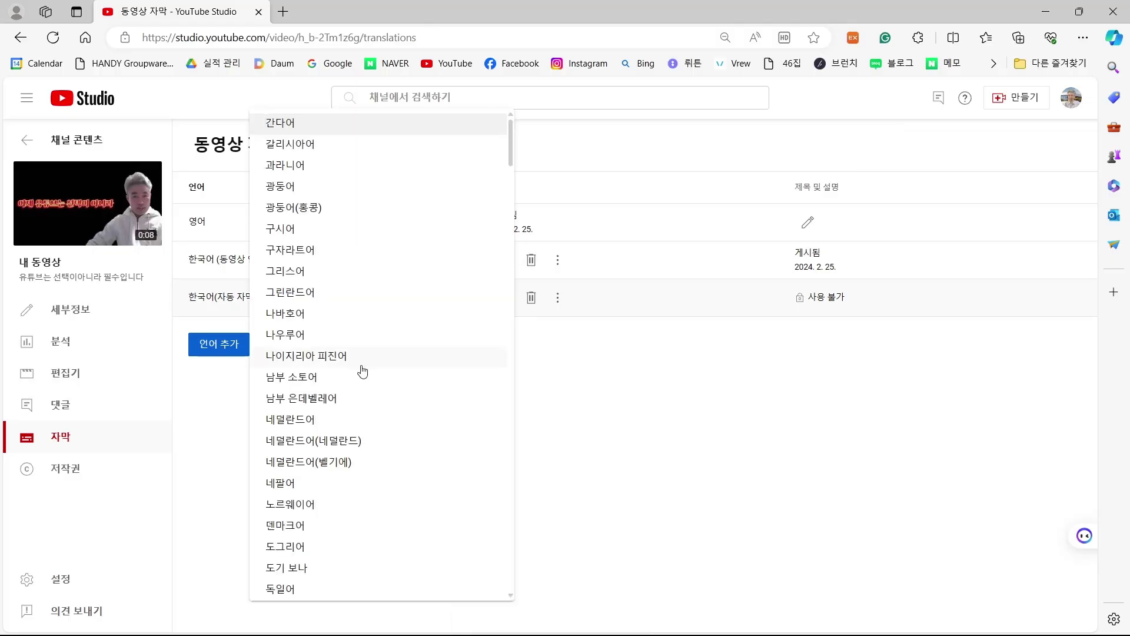
pyautogui.scroll(-20, 371, 471)
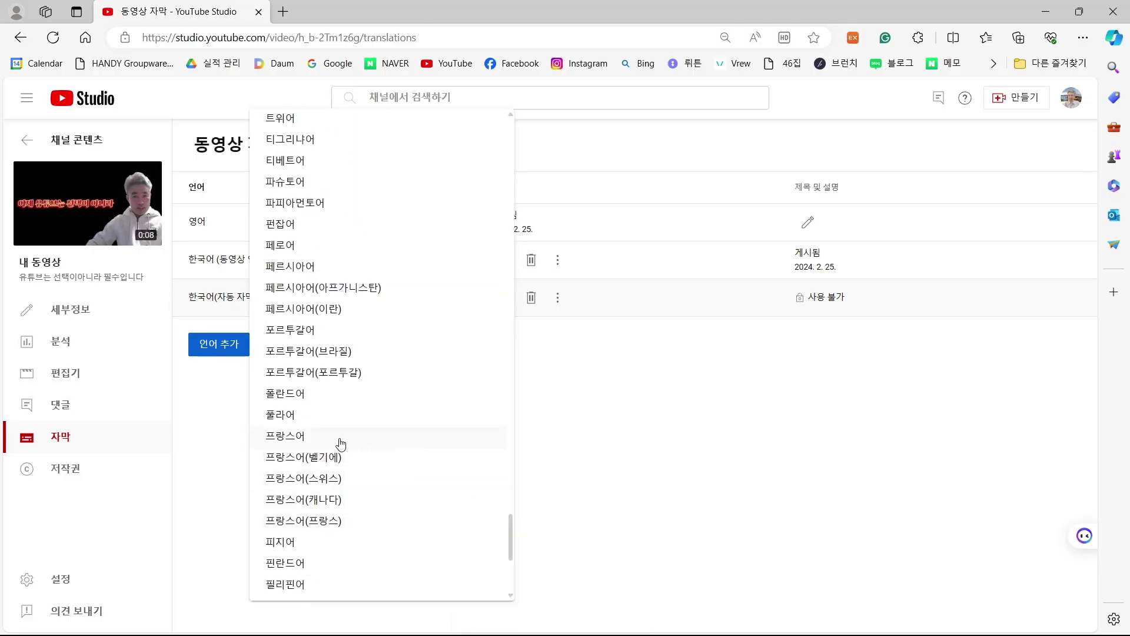
pyautogui.click(307, 438)
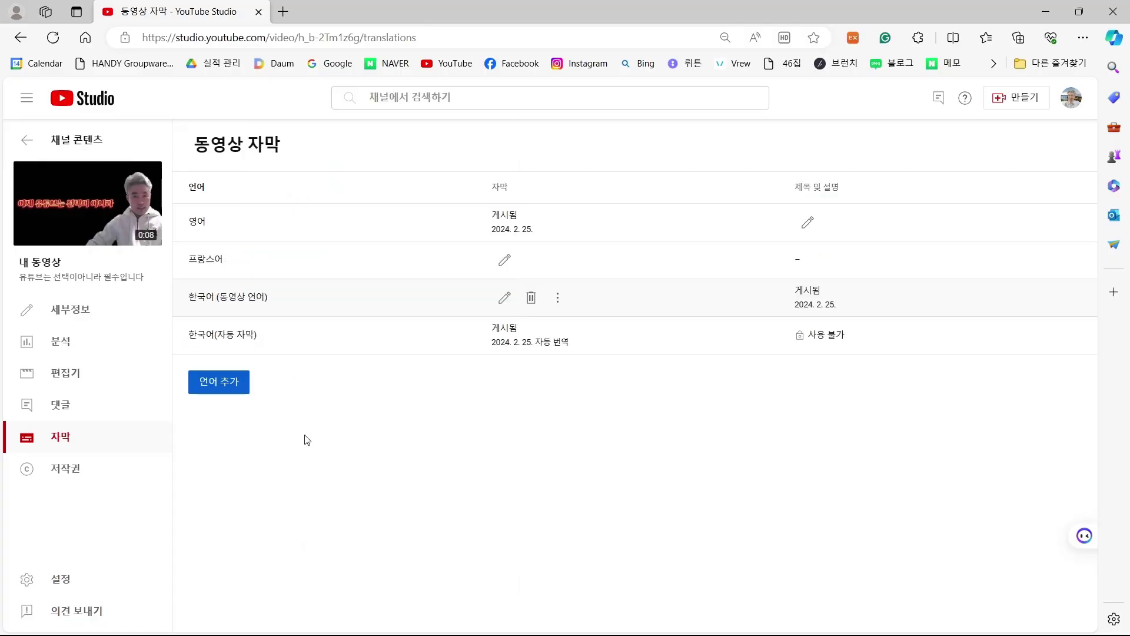
pyautogui.click(506, 261)
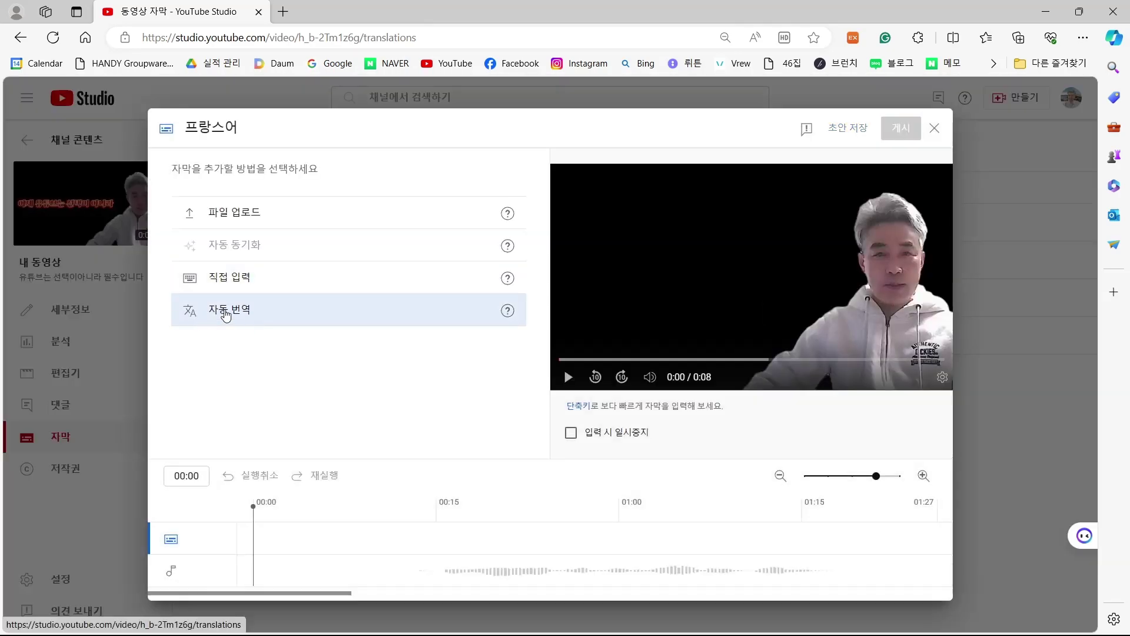
pyautogui.click(226, 314)
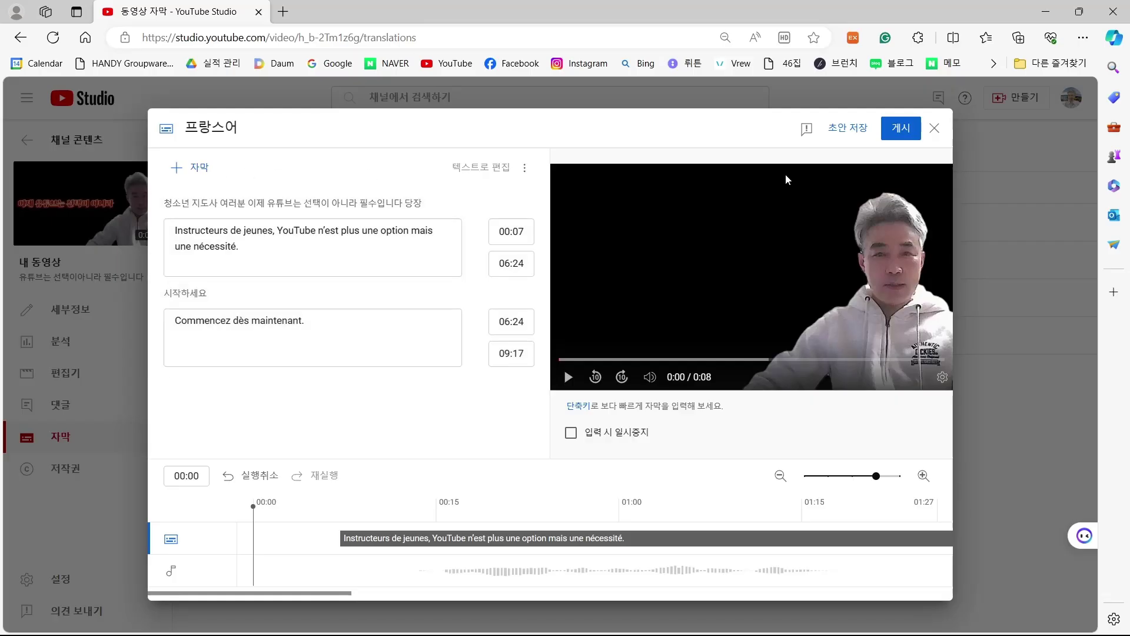
pyautogui.click(901, 131)
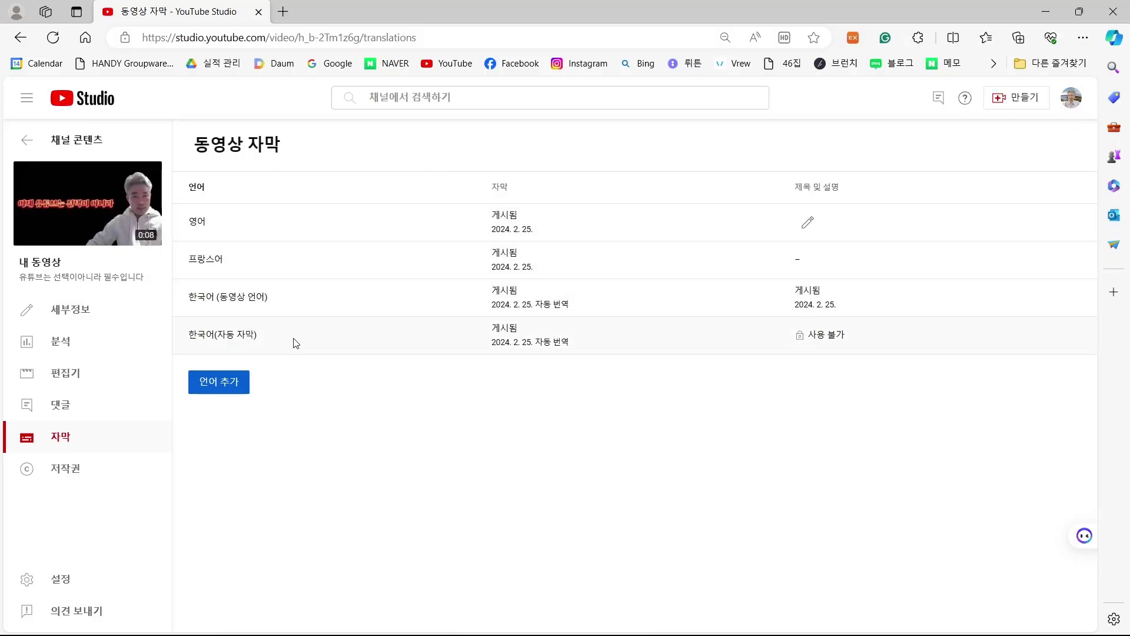
# Open the video's watch page, switch its subtitles to English (영어), and play it to check them.
pyautogui.click(90, 206)
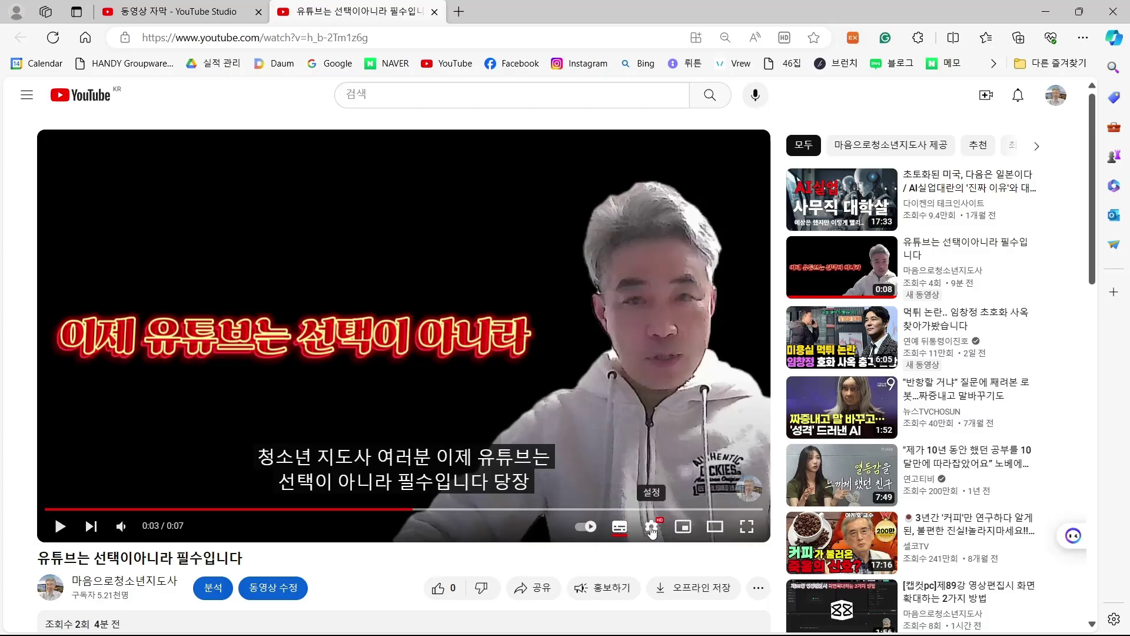
pyautogui.click(652, 529)
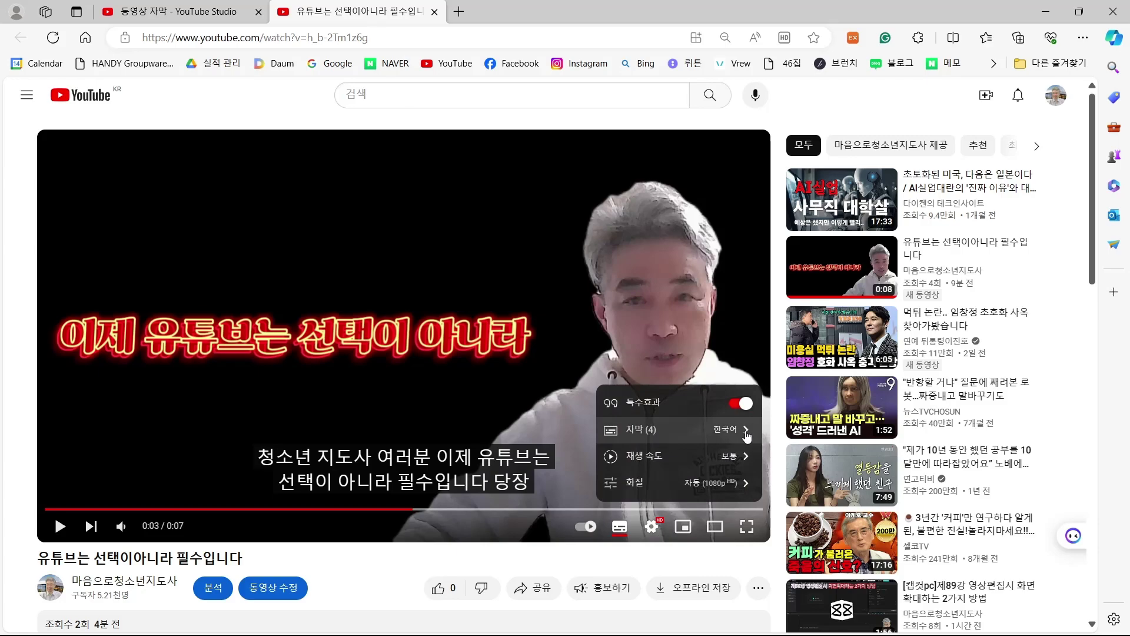
pyautogui.click(648, 434)
pyautogui.click(669, 326)
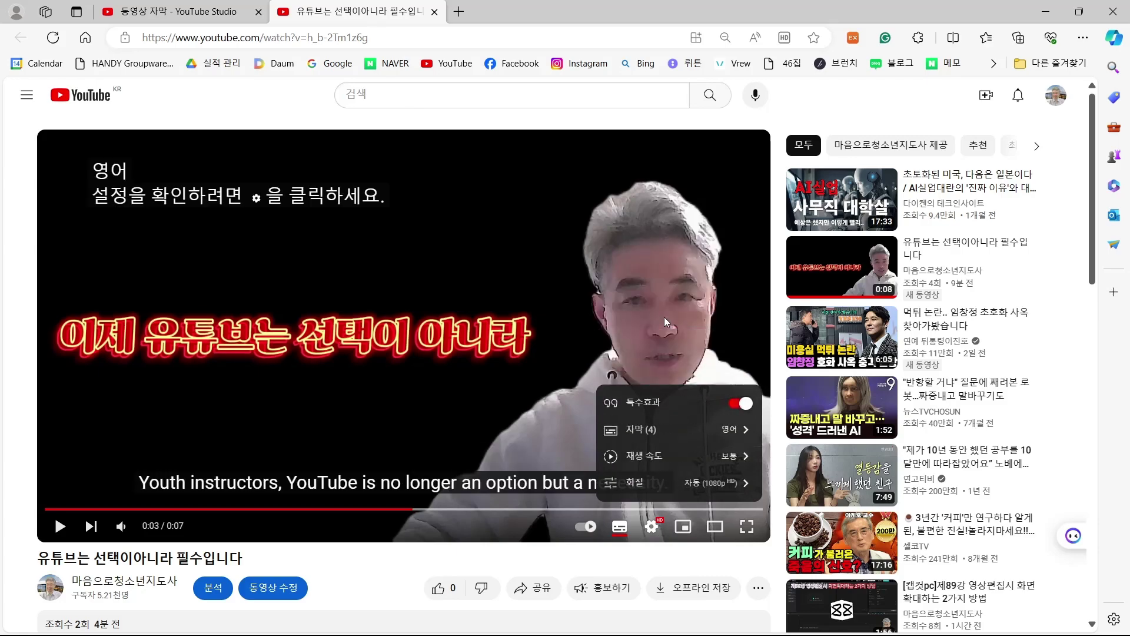
pyautogui.click(60, 526)
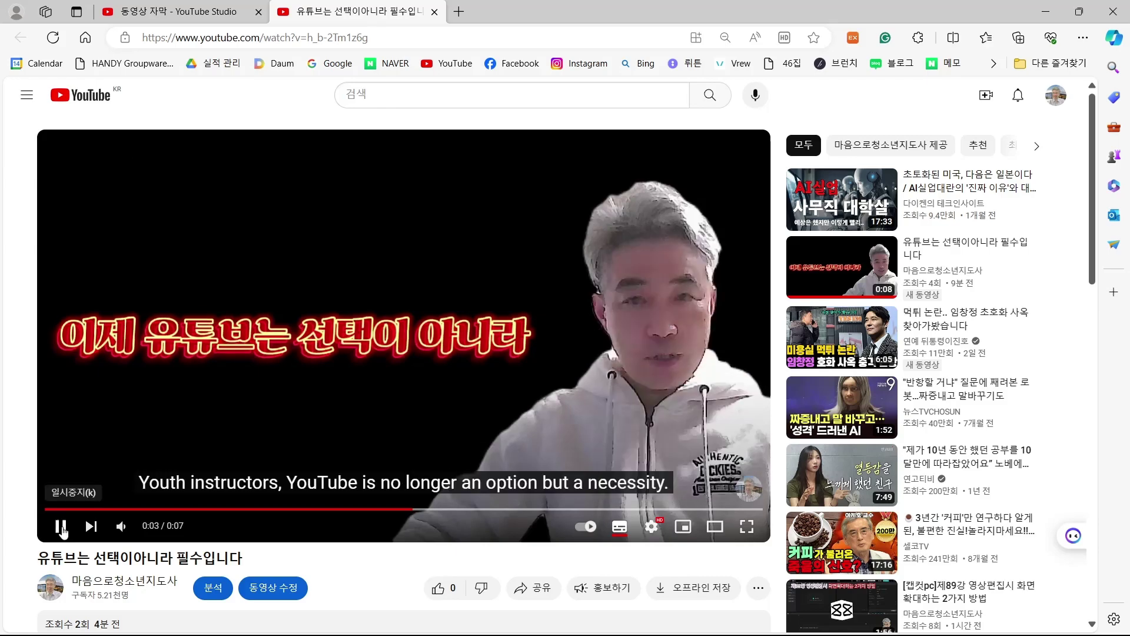
# Pause the video, switch its subtitles to French (프랑스어) to check them, and close the watch page.
pyautogui.click(60, 526)
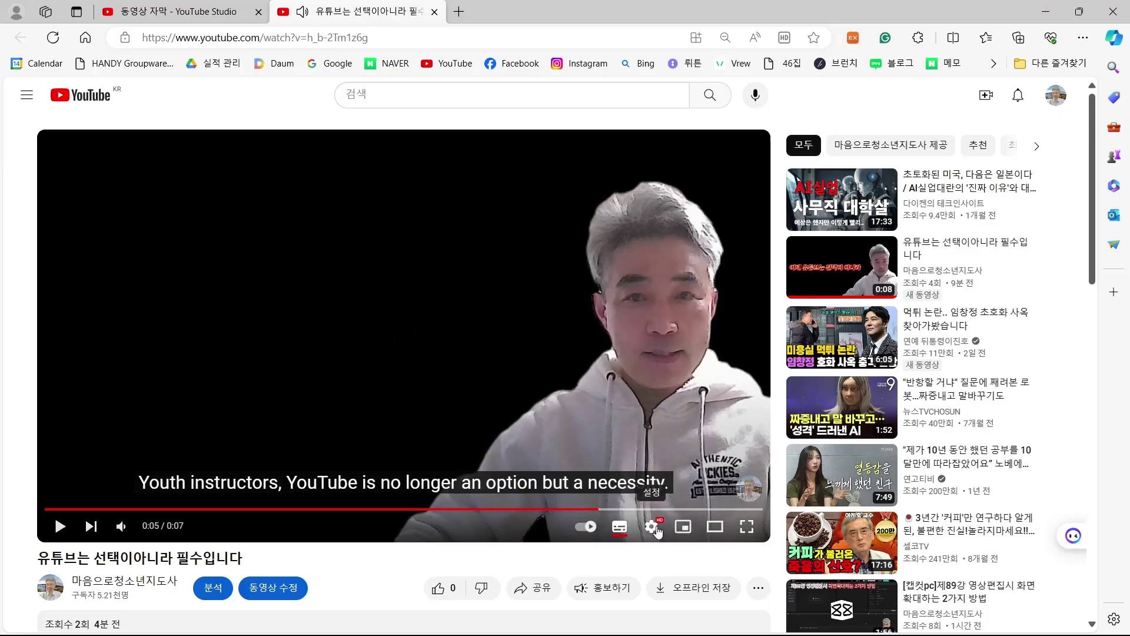
pyautogui.click(651, 526)
pyautogui.click(694, 433)
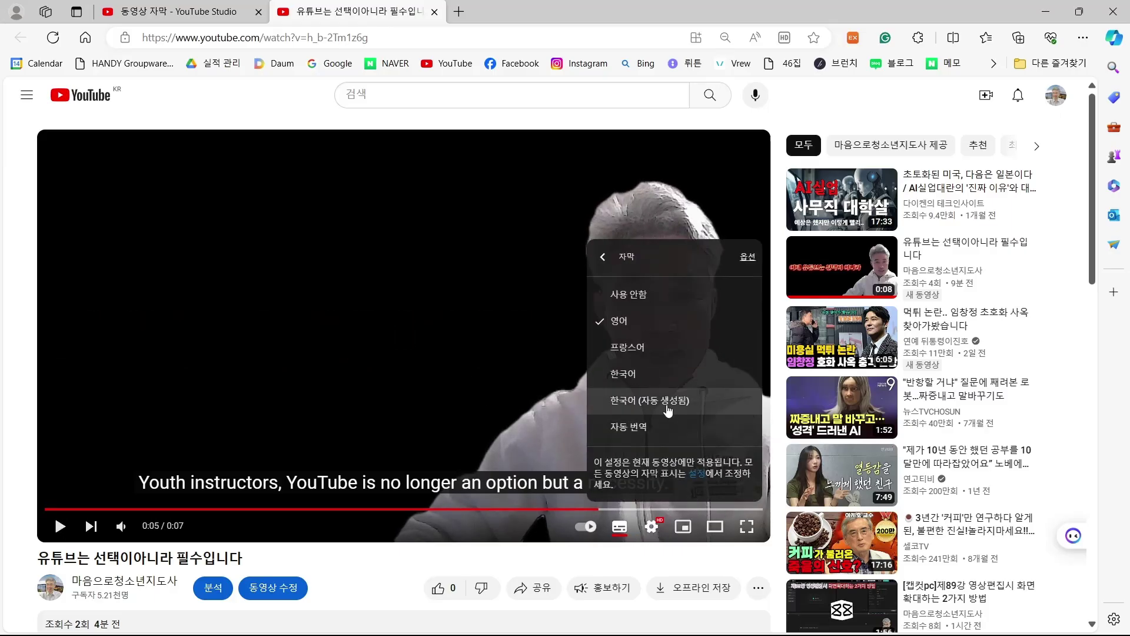
pyautogui.click(643, 353)
pyautogui.click(434, 12)
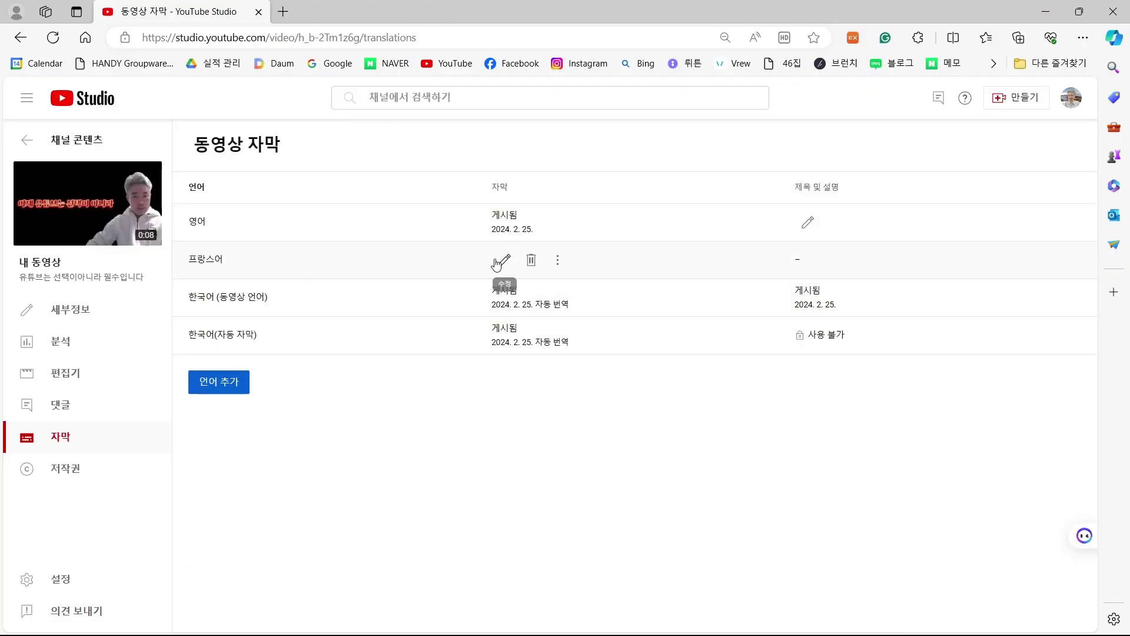
# Open the French (프랑스어) subtitles for editing as text and copy their entire text.
pyautogui.click(504, 261)
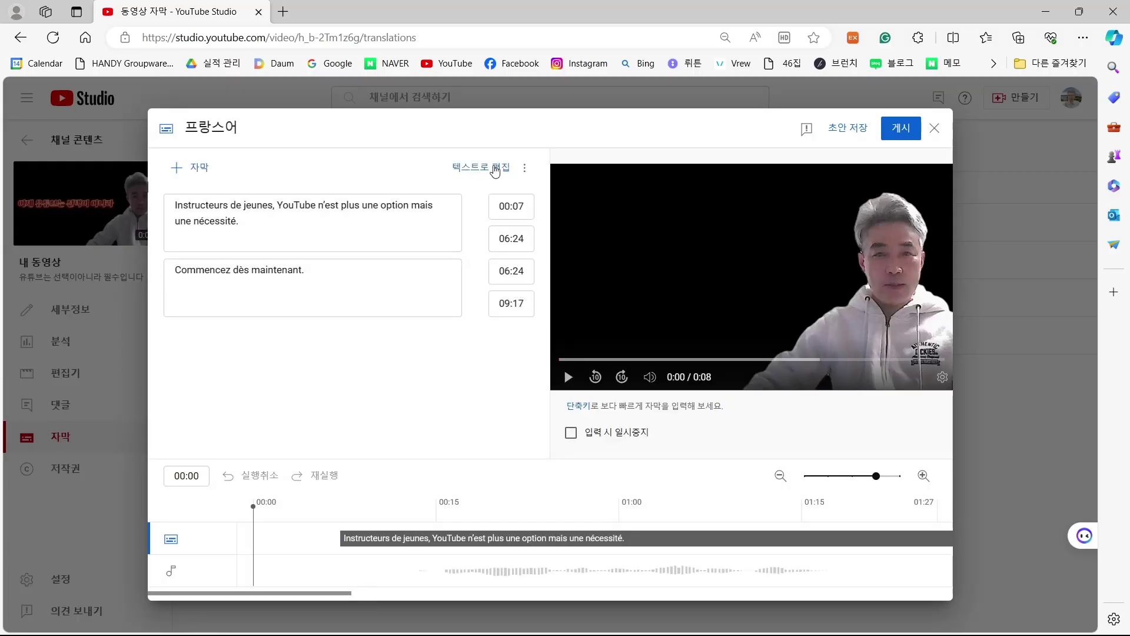
pyautogui.click(495, 169)
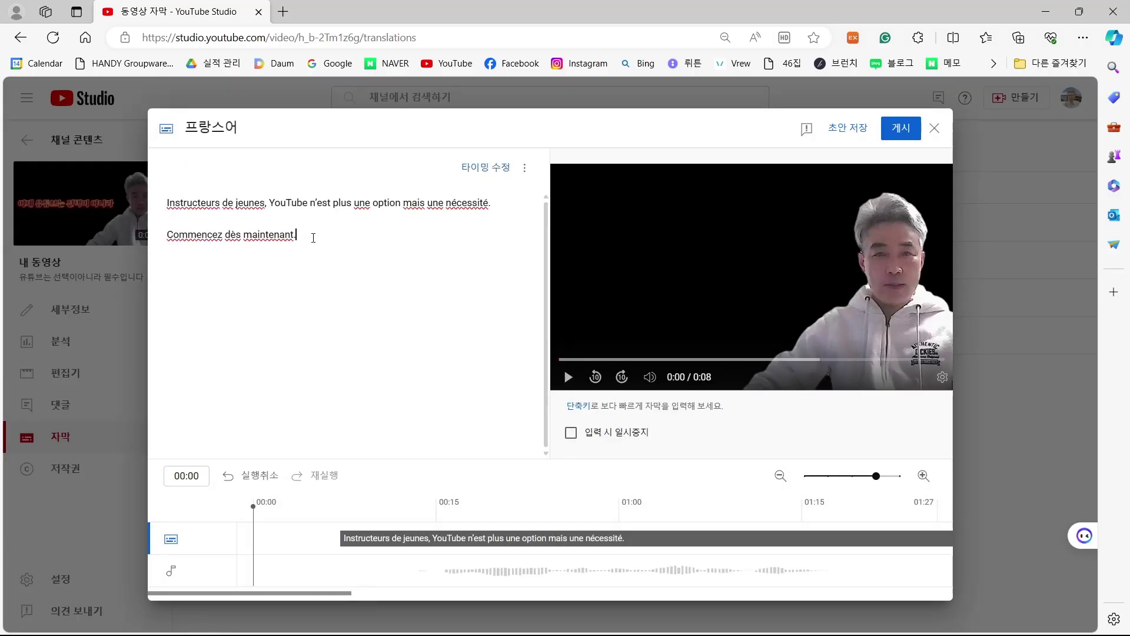
pyautogui.hotkey('ctrl', 'a')
pyautogui.rightClick(236, 200)
pyautogui.click(297, 286)
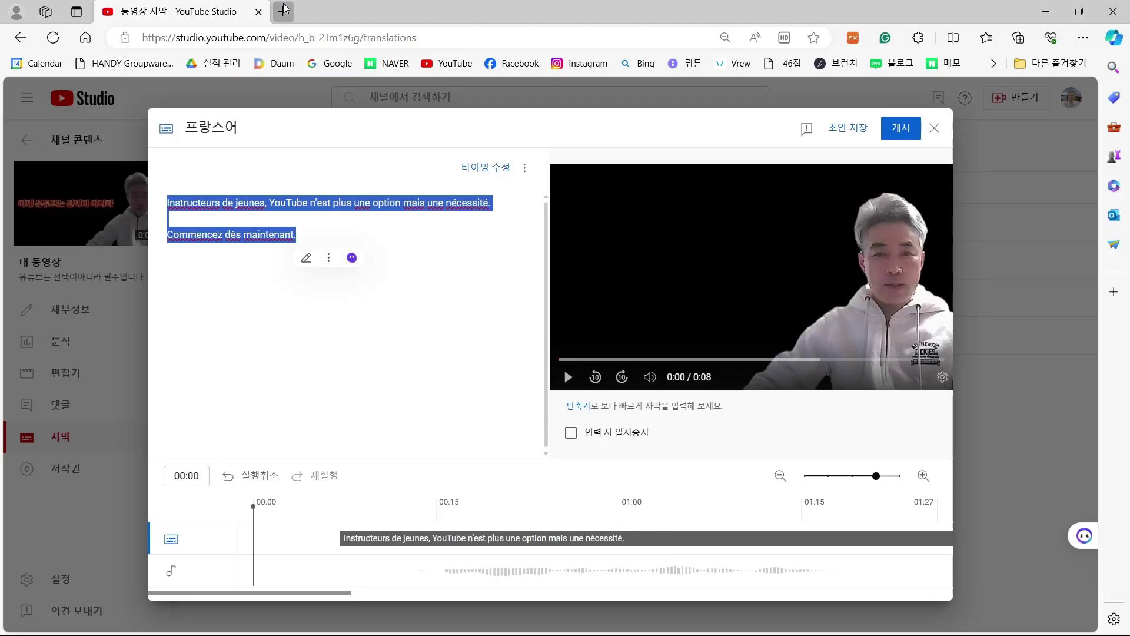
# Open Google in a new browser tab and search for 구글번역.
pyautogui.click(284, 10)
pyautogui.click(326, 64)
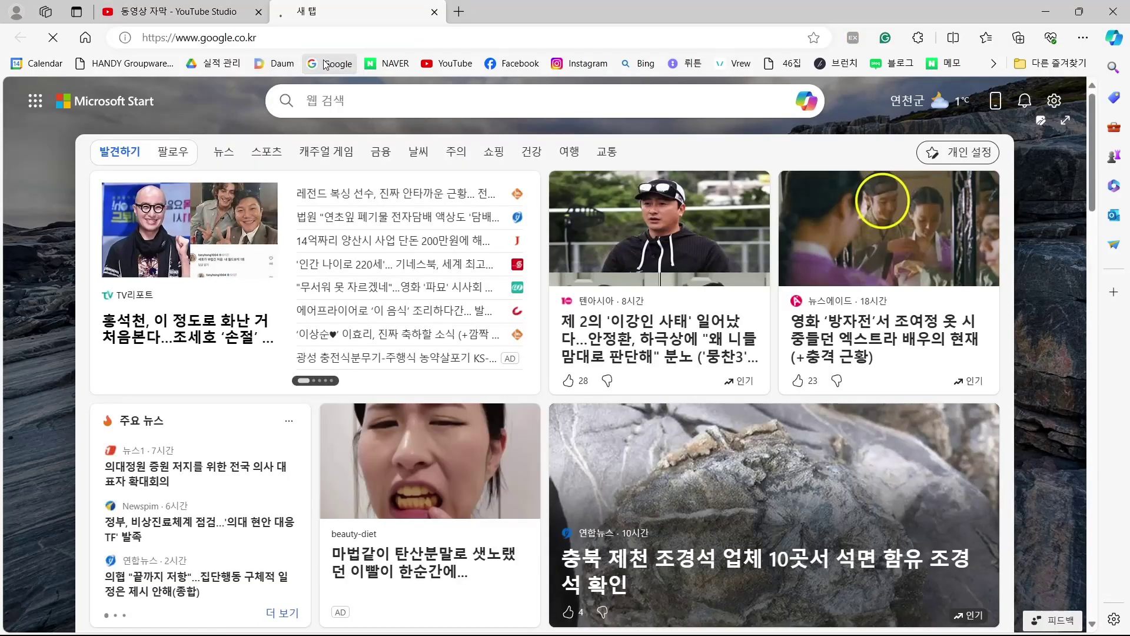
pyautogui.write('구글번역')
pyautogui.press('Escape')
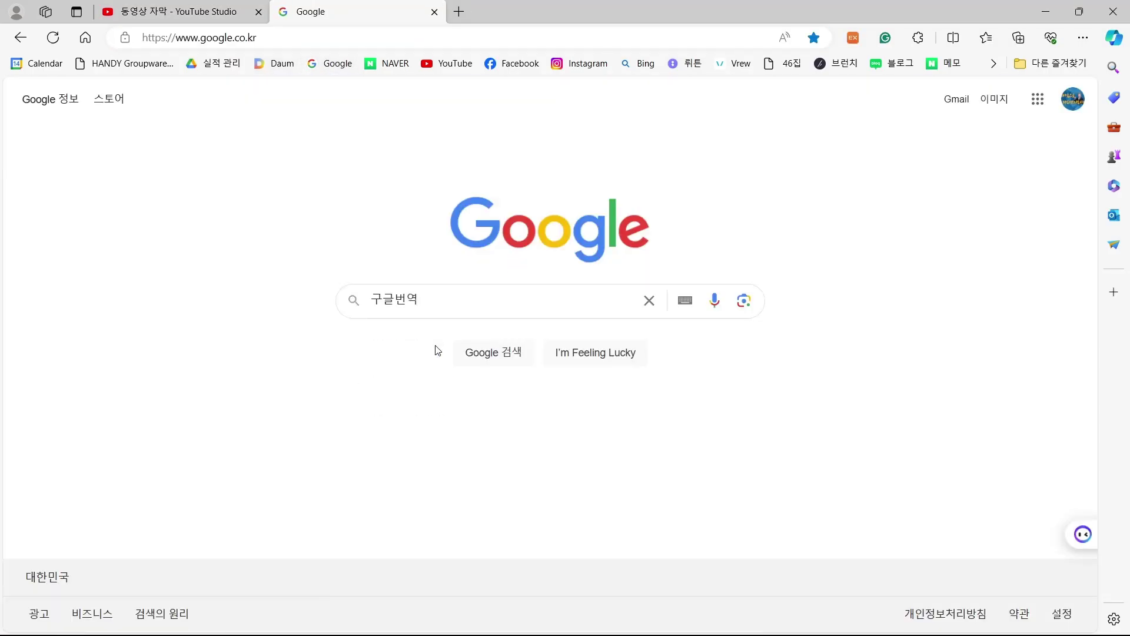
pyautogui.press('Return')
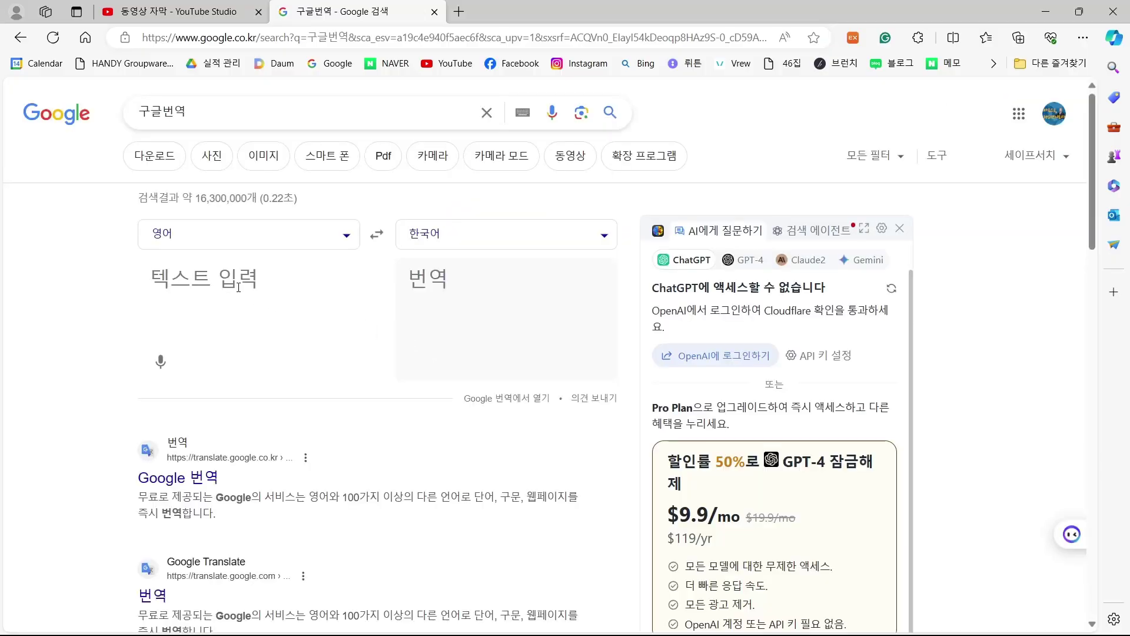
# Paste the copied French subtitle text into the translator and set the source language to French (프랑스어).
pyautogui.click(238, 287)
pyautogui.hotkey('ctrl', 'v')
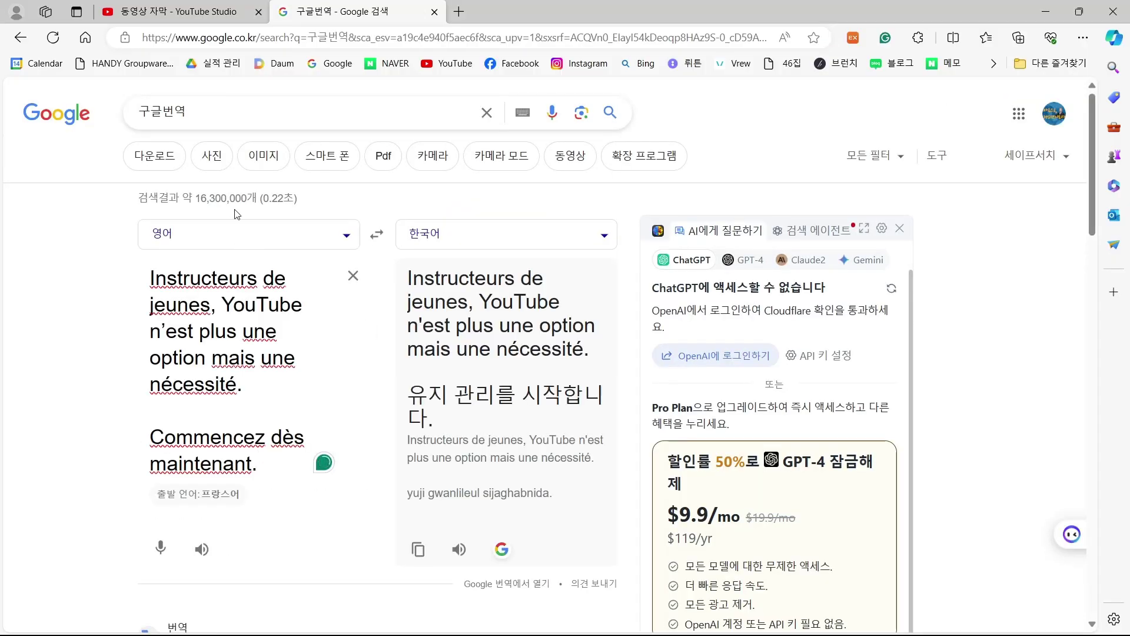
pyautogui.click(295, 241)
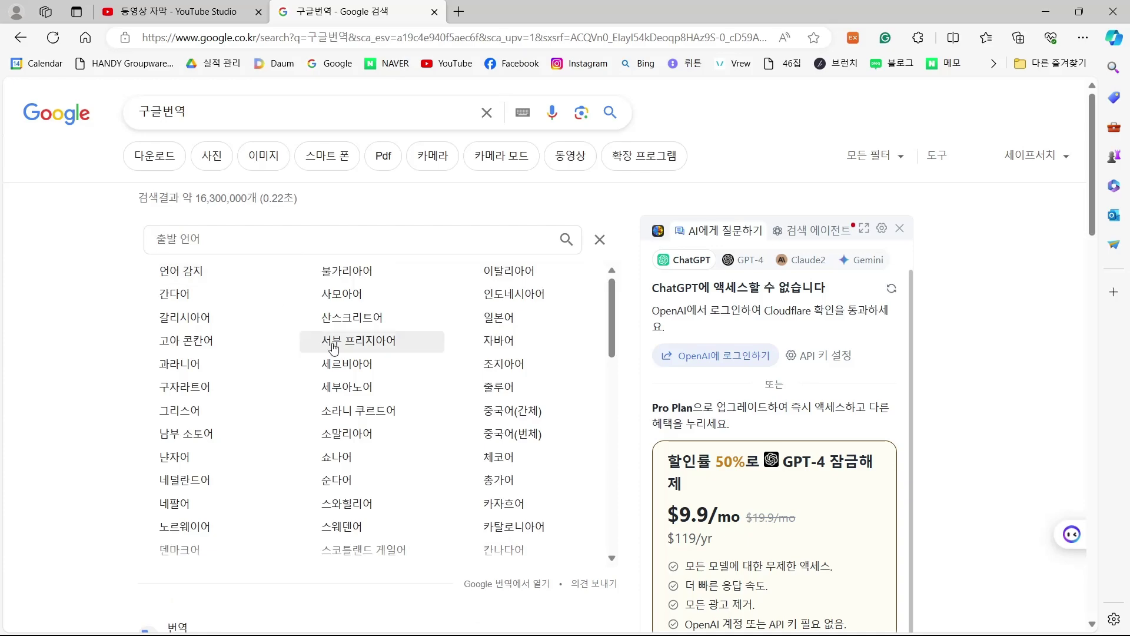
pyautogui.write('프랑')
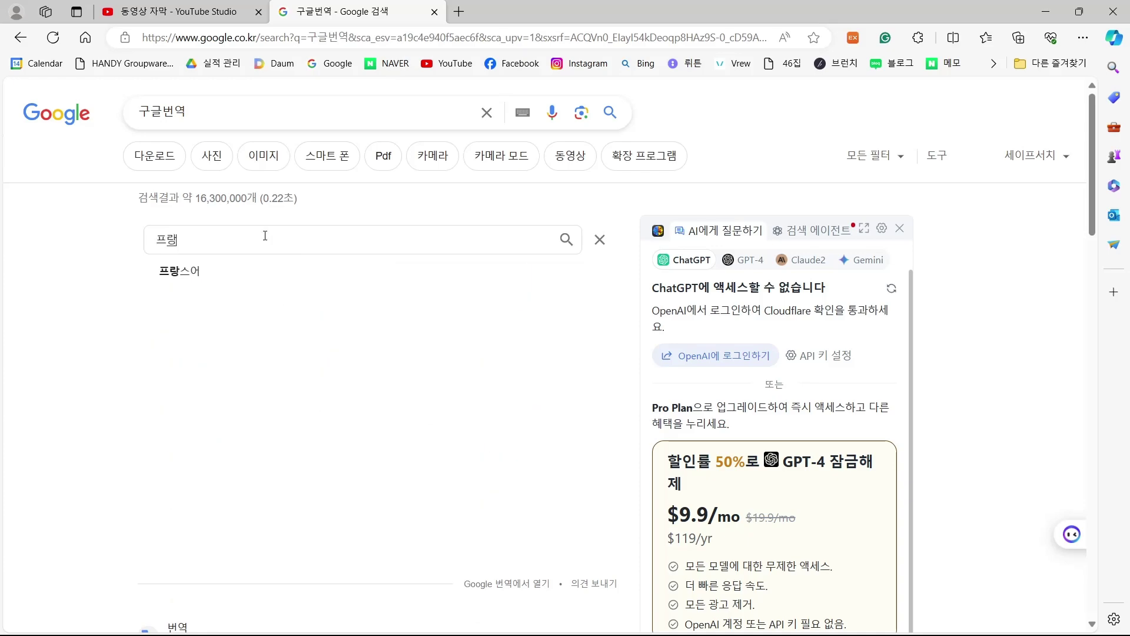
pyautogui.write('스어')
pyautogui.press('Return')
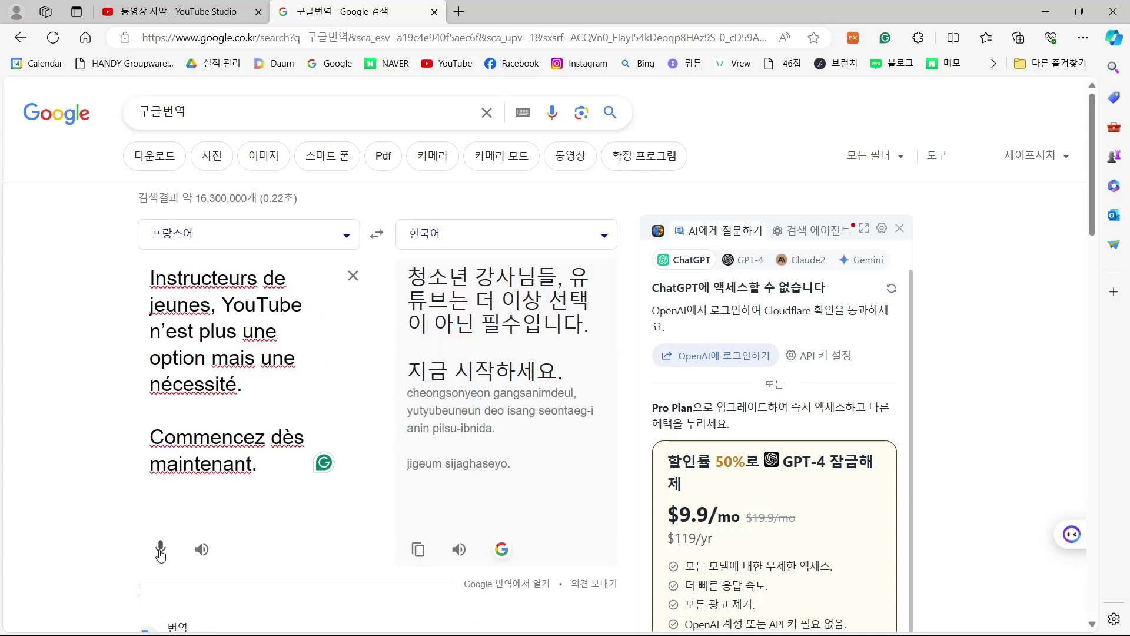
# Listen to the French source text and its Korean translation read aloud, then close the translator page.
pyautogui.click(203, 550)
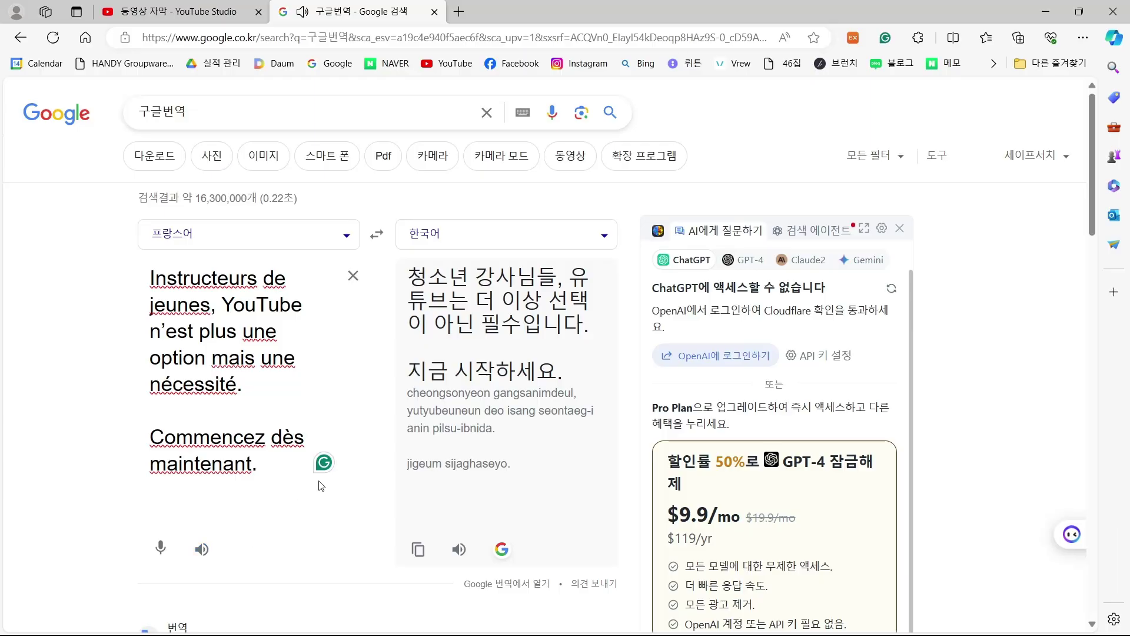
pyautogui.click(462, 551)
pyautogui.click(433, 13)
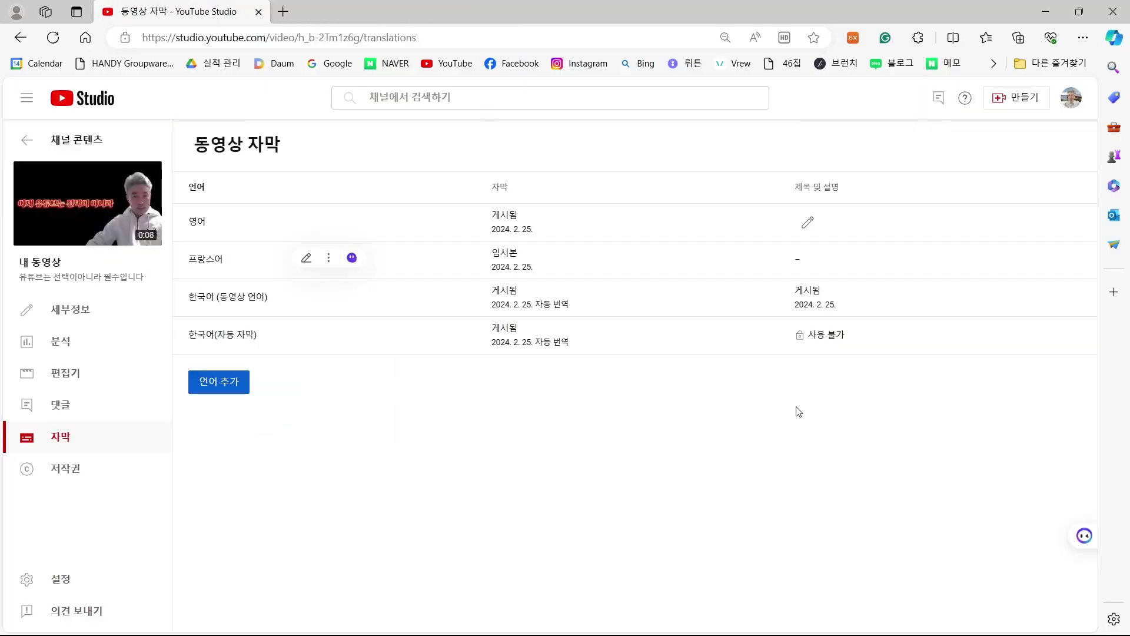